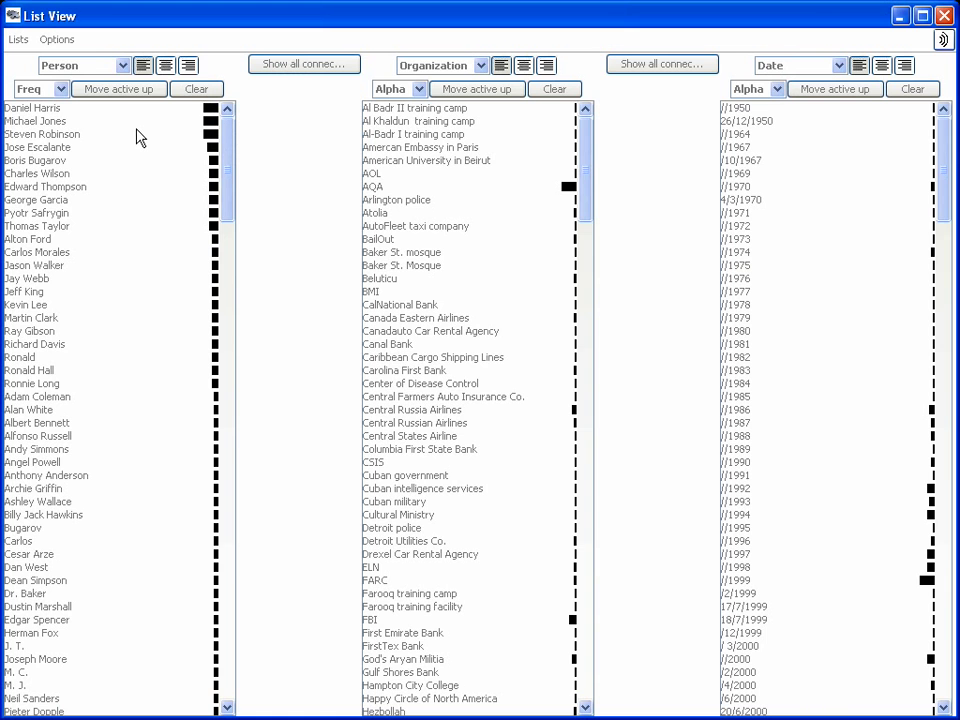
pyautogui.click(123, 65)
pyautogui.click(64, 111)
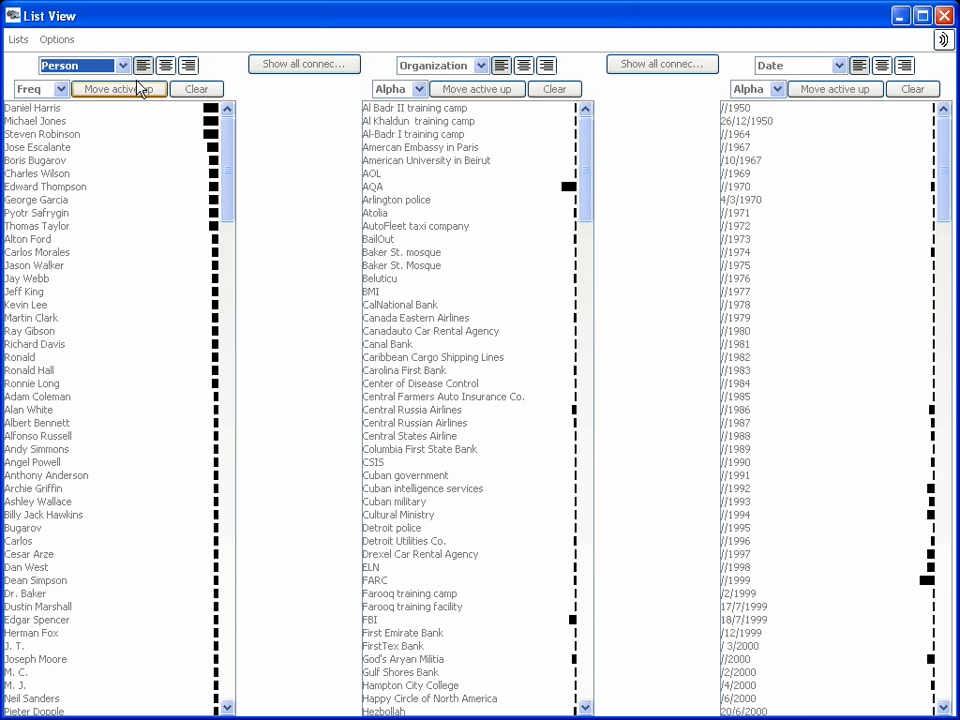
pyautogui.moveTo(224, 148); pyautogui.dragTo(240, 133)
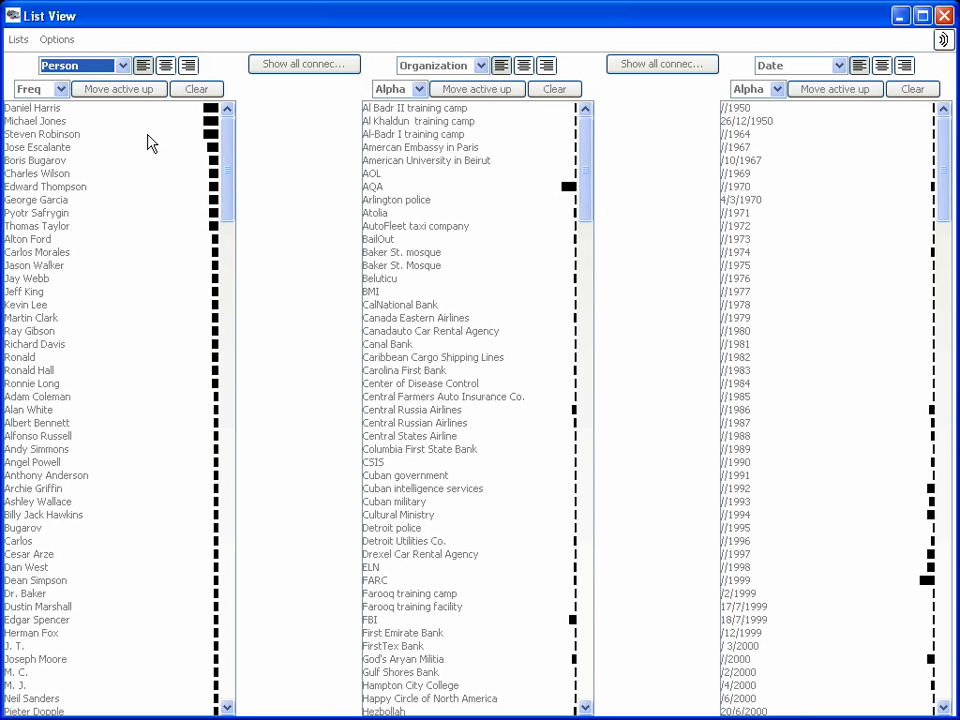
# - Select the third person in the frequency-sorted list, then sort the organizations by frequency and move the active ones up
pyautogui.click(60, 134)
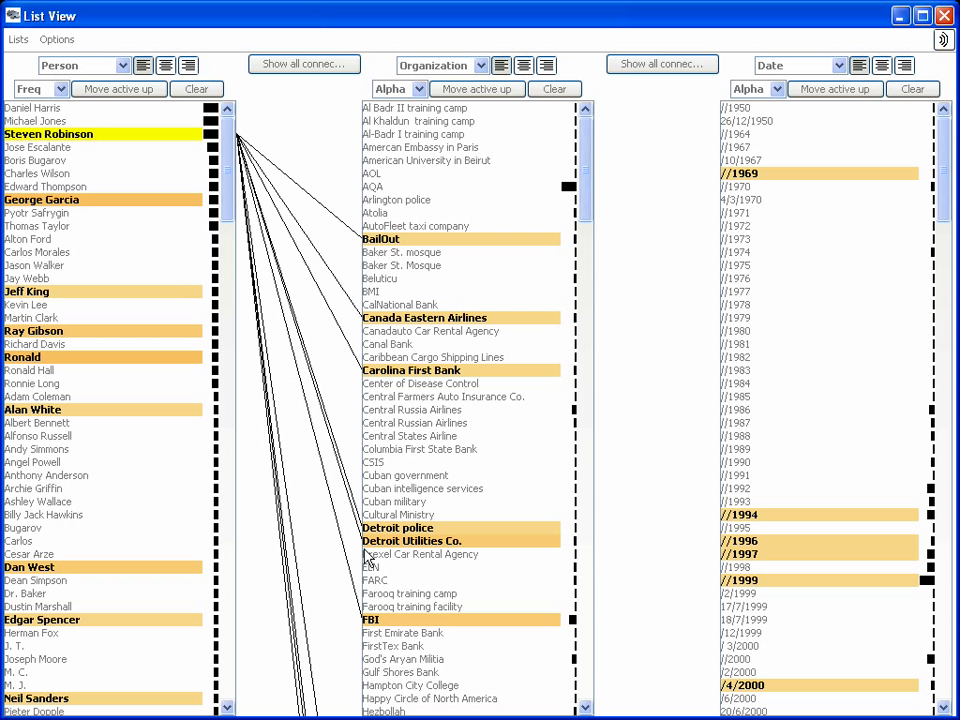
pyautogui.click(395, 89)
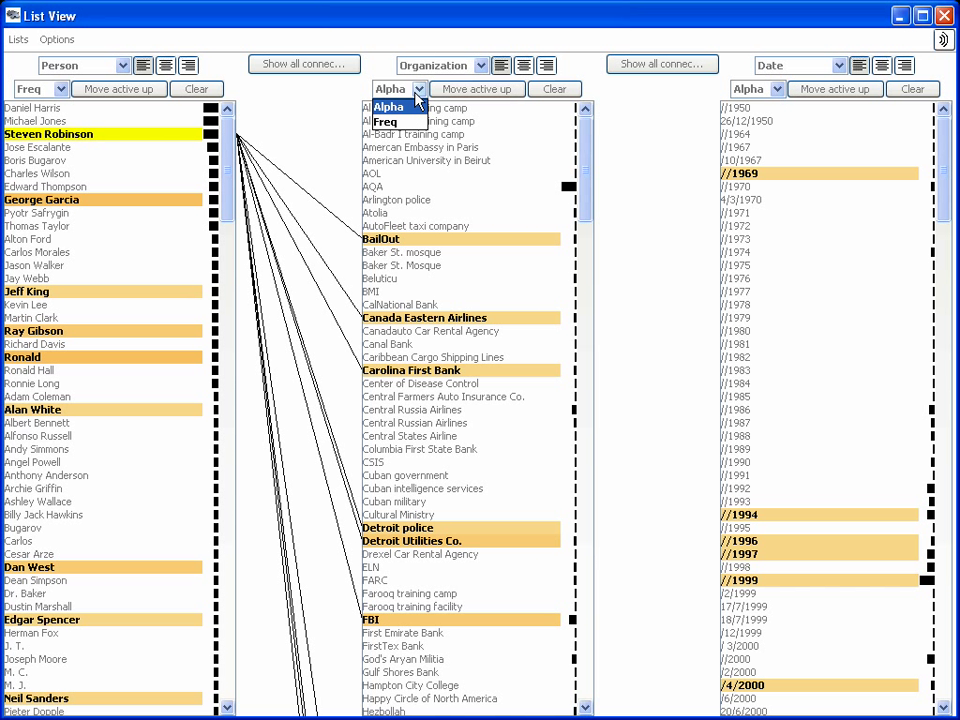
pyautogui.click(404, 124)
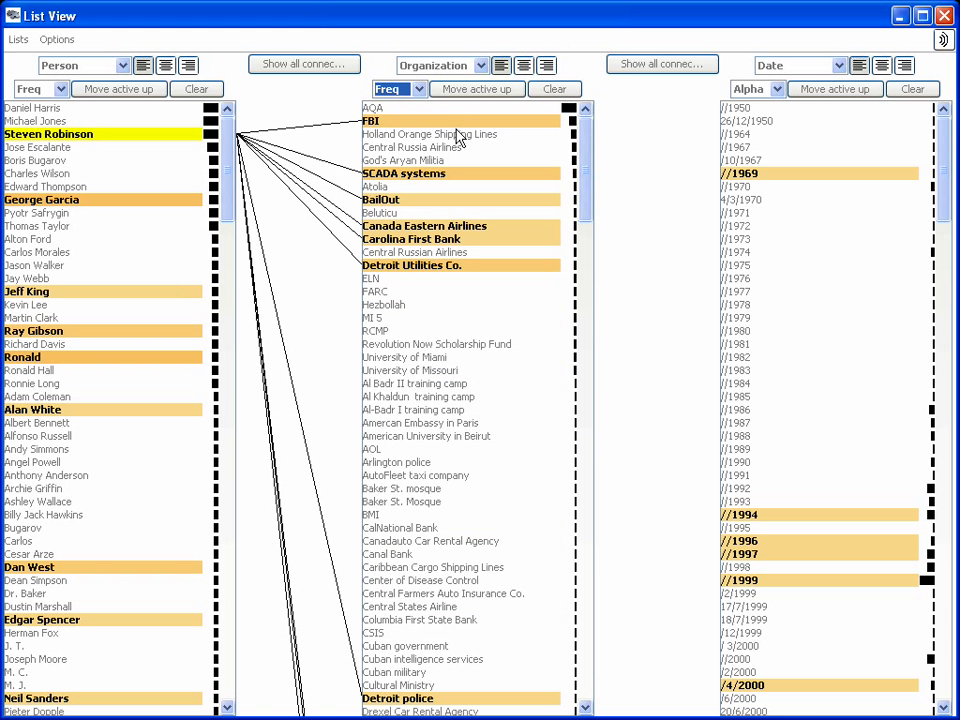
pyautogui.click(502, 92)
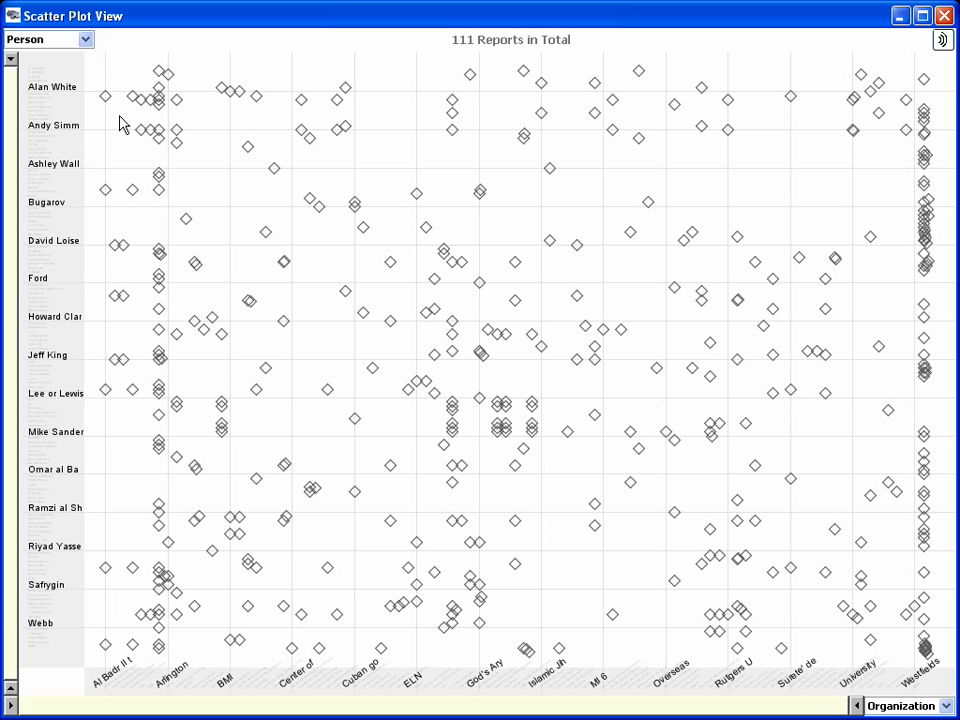
pyautogui.click(86, 40)
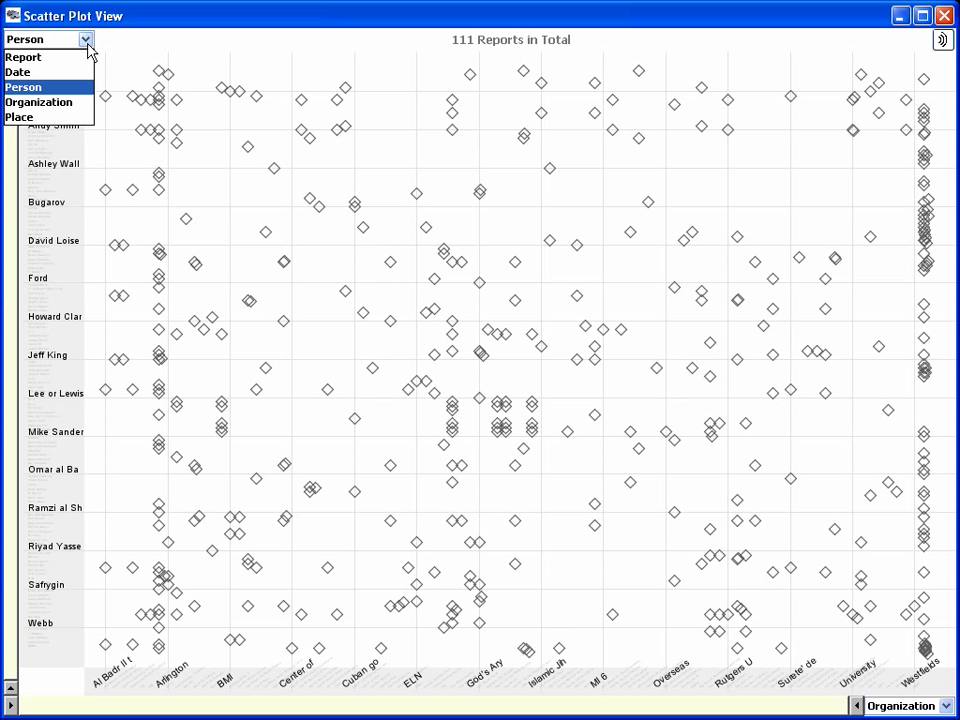
pyautogui.click(87, 45)
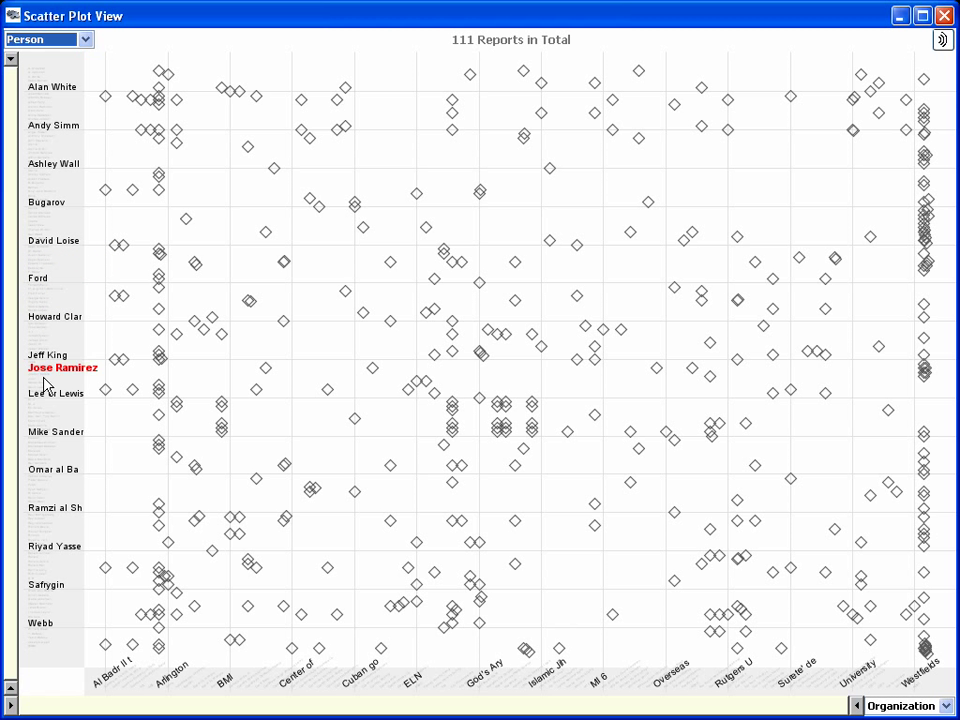
# - Select the scatter plot markers for FBI_23 at Carolina First Bank, NSA_5, and the lower Island Freight Lines one, and narrow the person axis range
pyautogui.moveTo(283, 328)
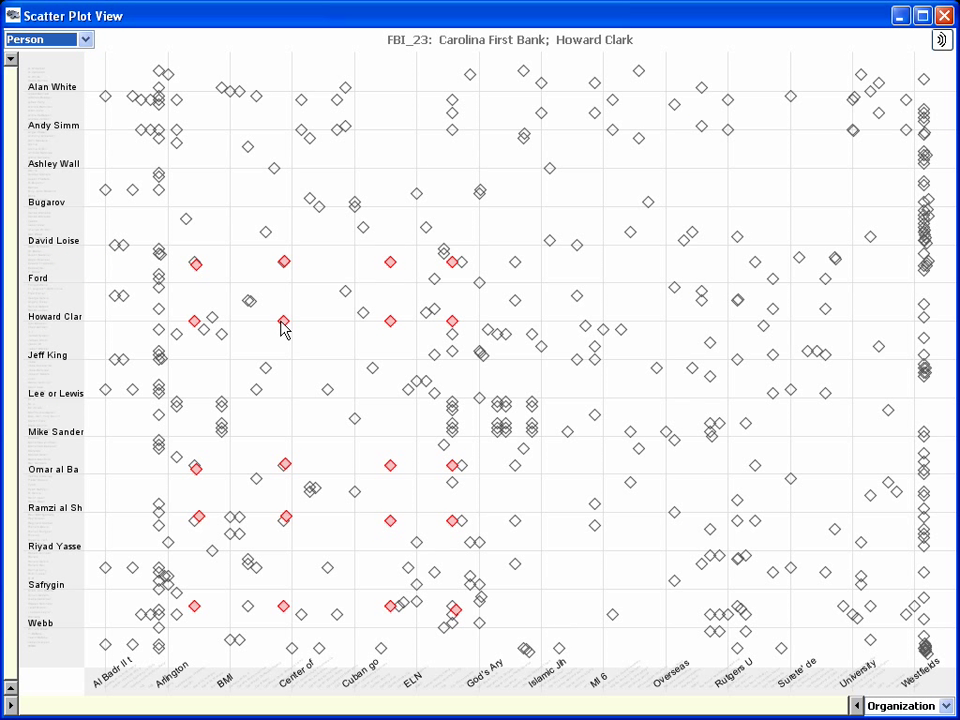
pyautogui.click(283, 324)
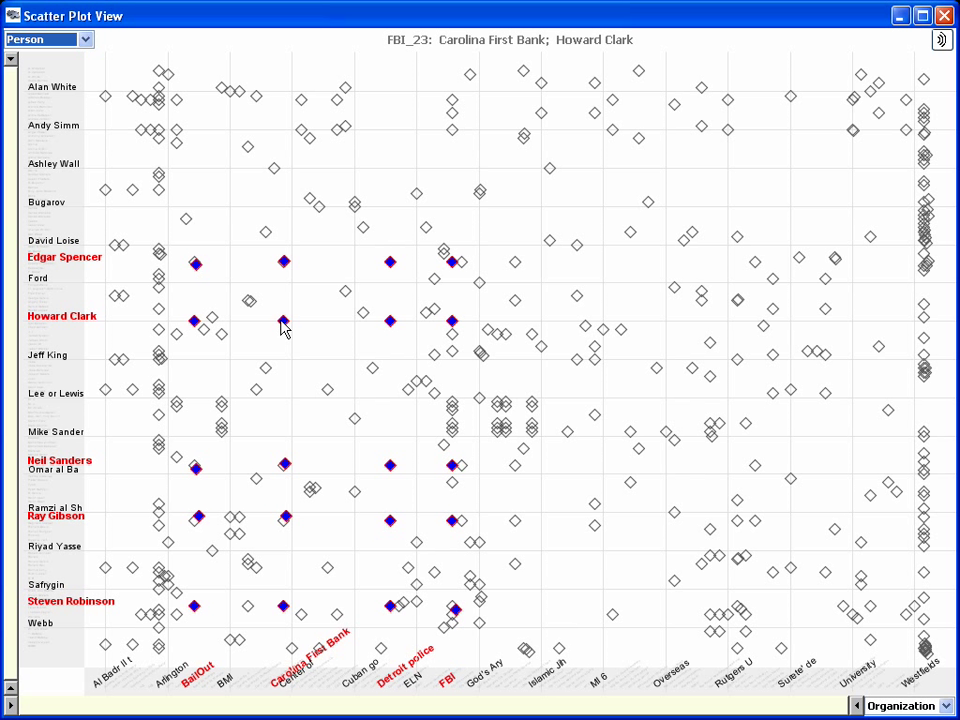
pyautogui.click(318, 209)
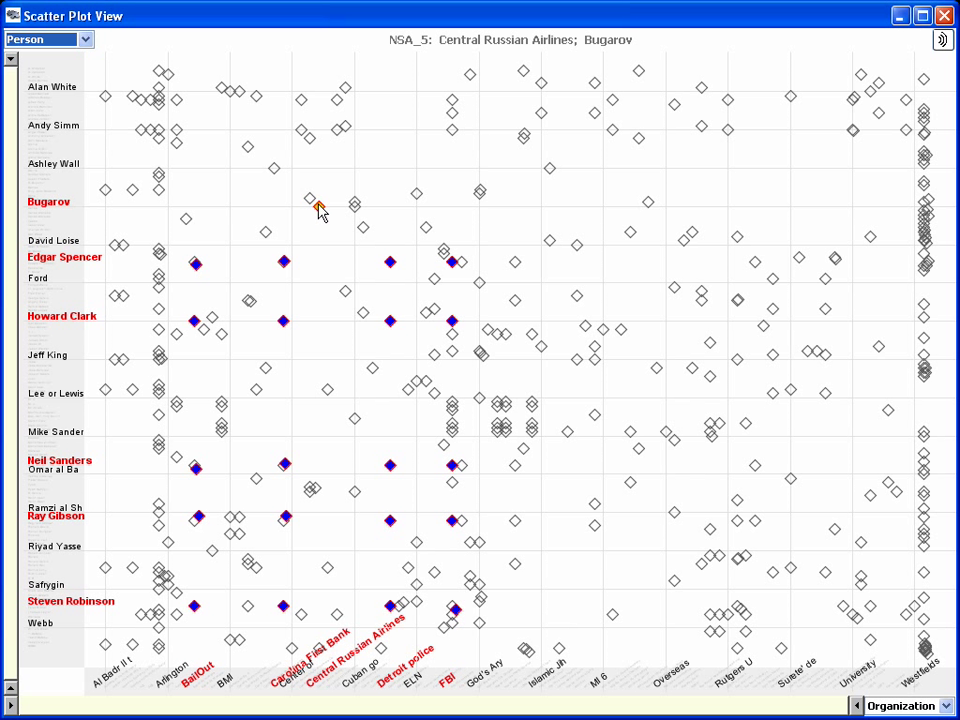
pyautogui.click(549, 247)
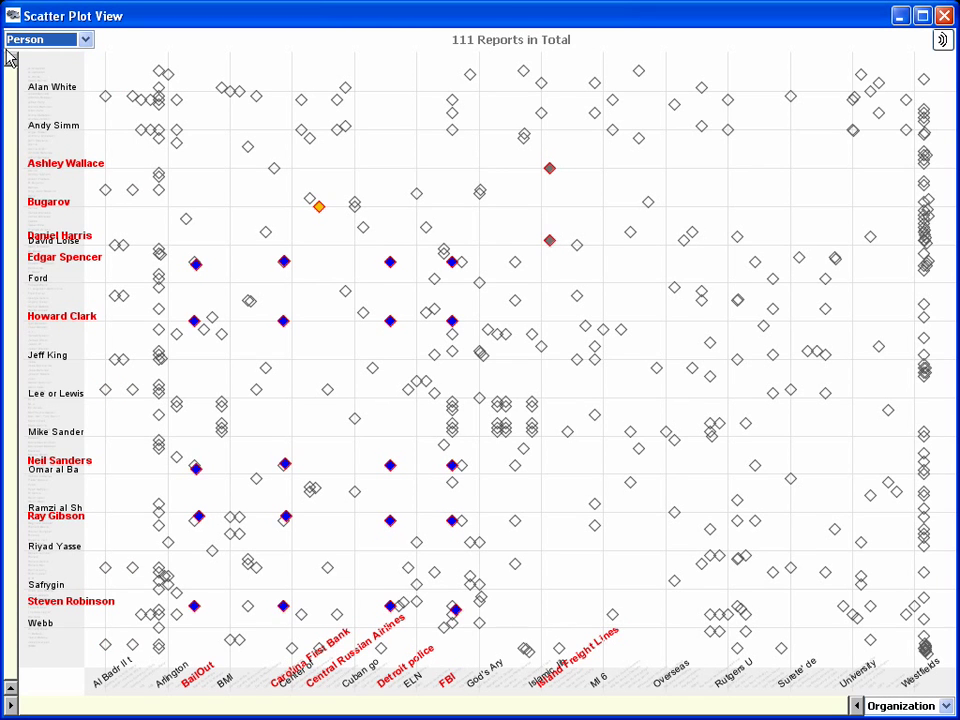
pyautogui.moveTo(10, 68); pyautogui.dragTo(18, 493)
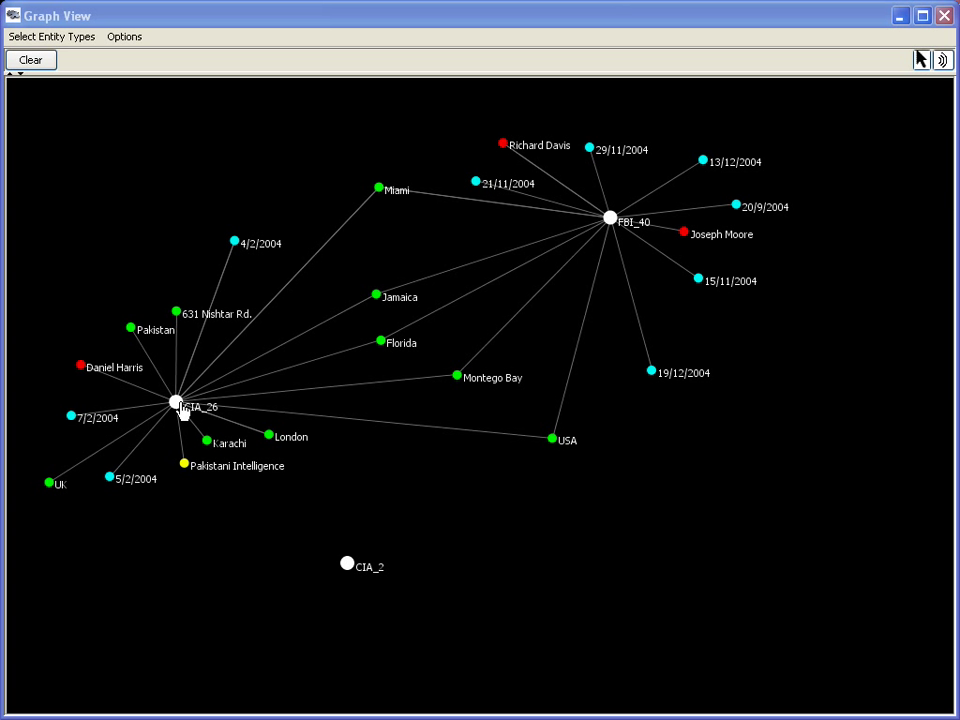
# - Reposition the CIA_26 and FBI_41 report nodes in the graph, and expand the 19/12/2004 and CIA_2 nodes
pyautogui.moveTo(175, 408)
pyautogui.mouseDown()
pyautogui.moveTo(217, 376)
pyautogui.moveTo(186, 366)
pyautogui.moveTo(159, 401)
pyautogui.moveTo(173, 408)
pyautogui.moveTo(172, 394)
pyautogui.mouseUp()
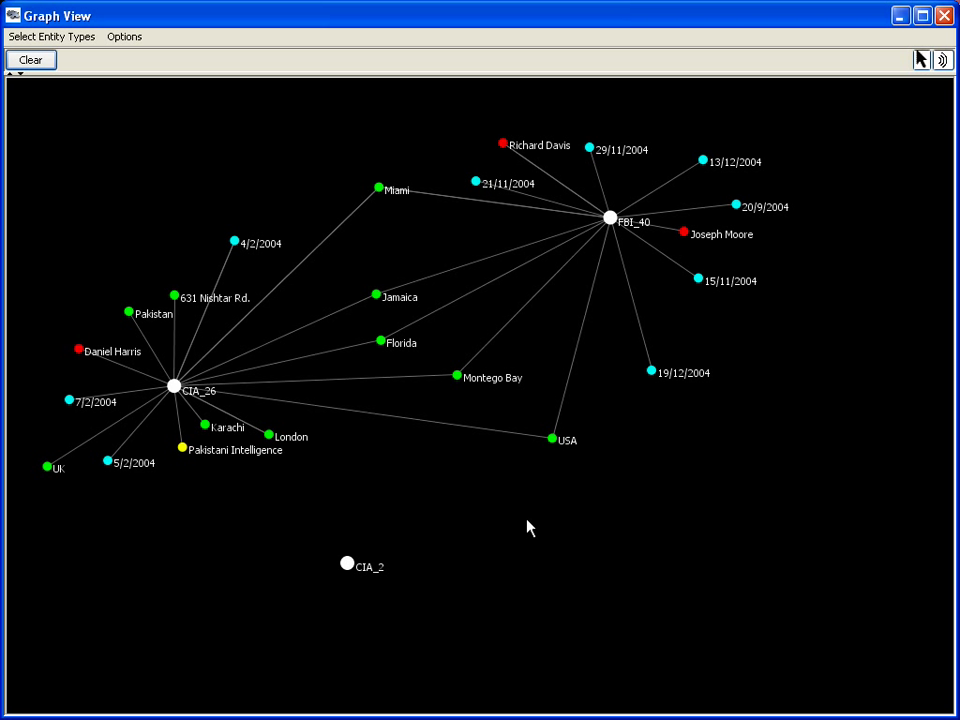
pyautogui.doubleClick(651, 371)
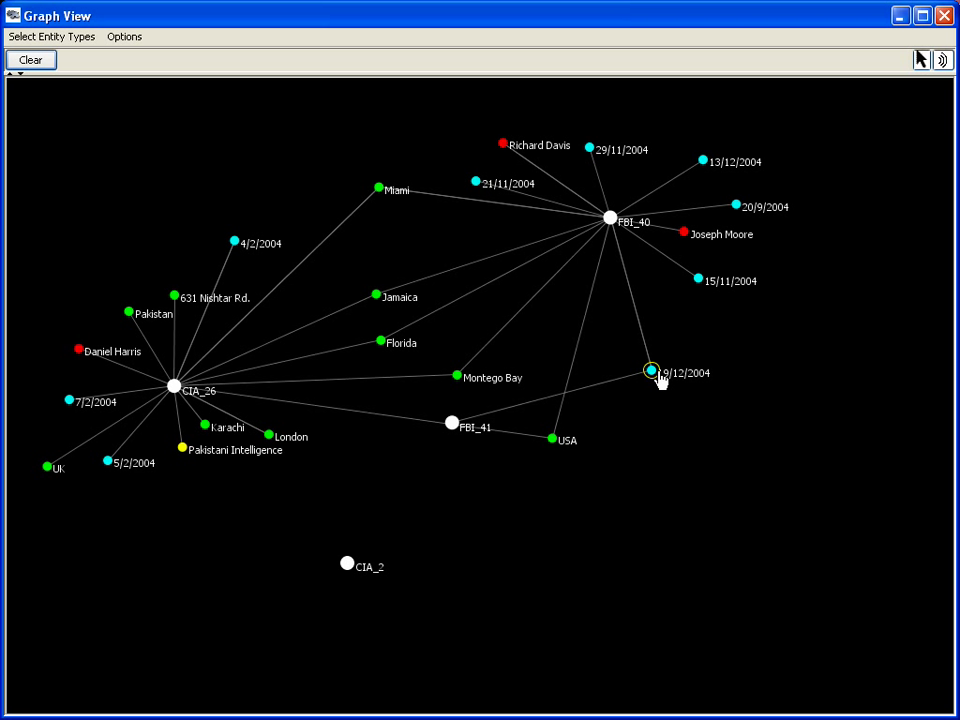
pyautogui.moveTo(453, 427); pyautogui.dragTo(677, 538)
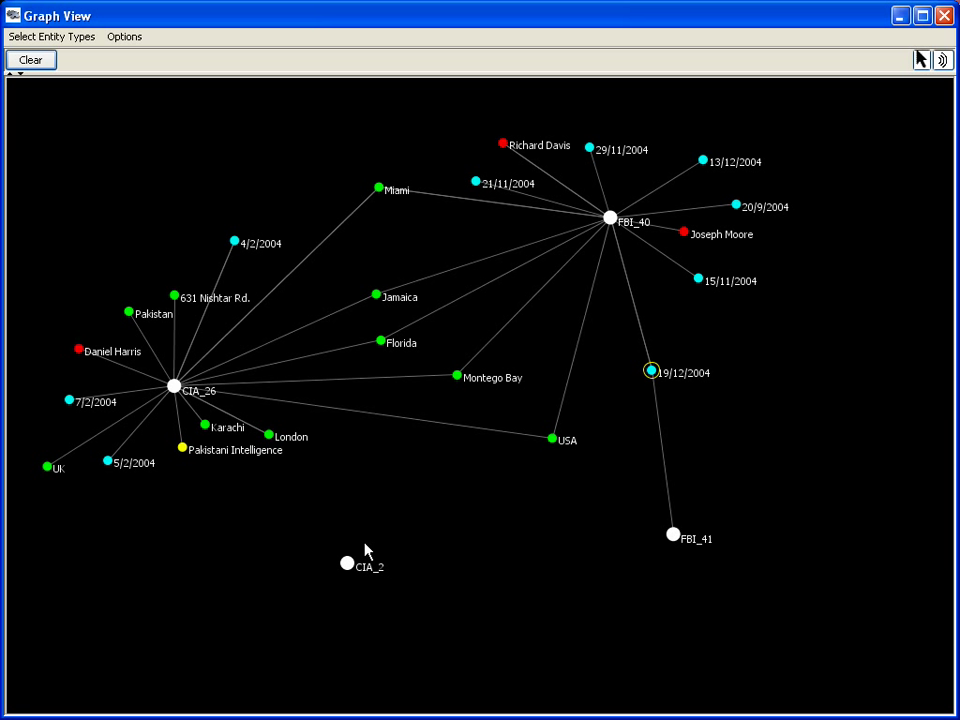
pyautogui.doubleClick(347, 565)
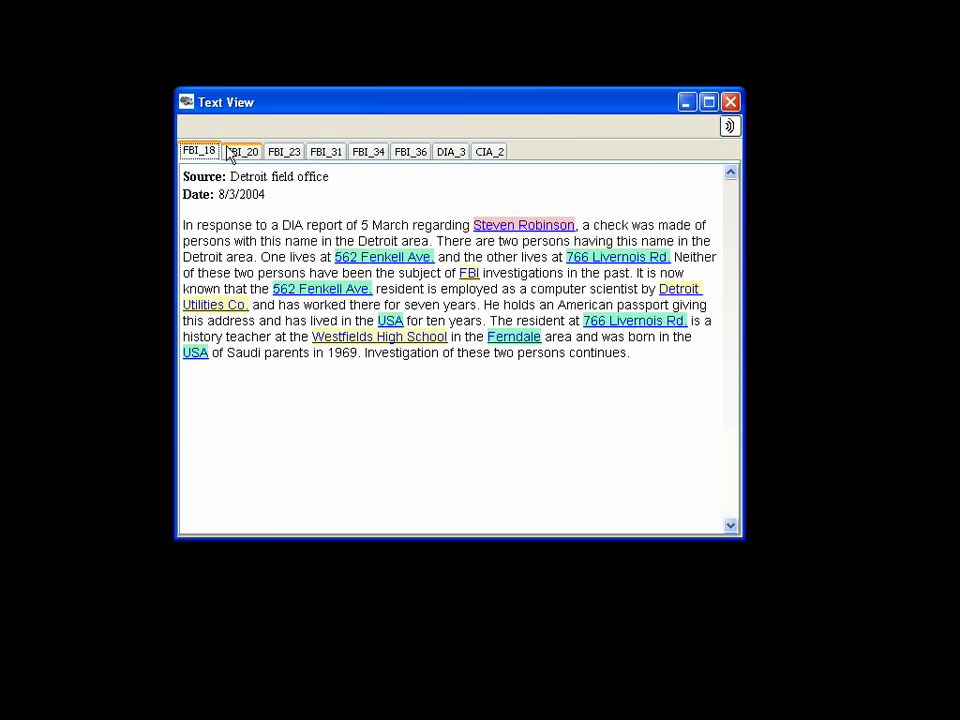
# - Read through reports FBI_20, FBI_23, FBI_31 and FBI_34 in the Text View
pyautogui.click(236, 152)
pyautogui.click(281, 153)
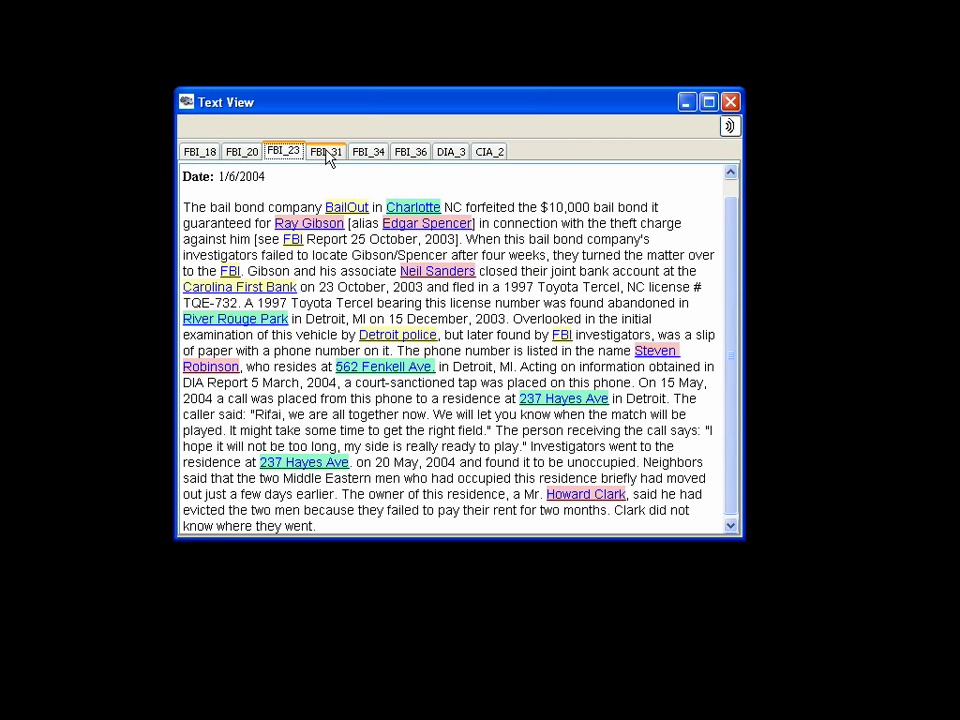
pyautogui.click(325, 153)
pyautogui.click(369, 155)
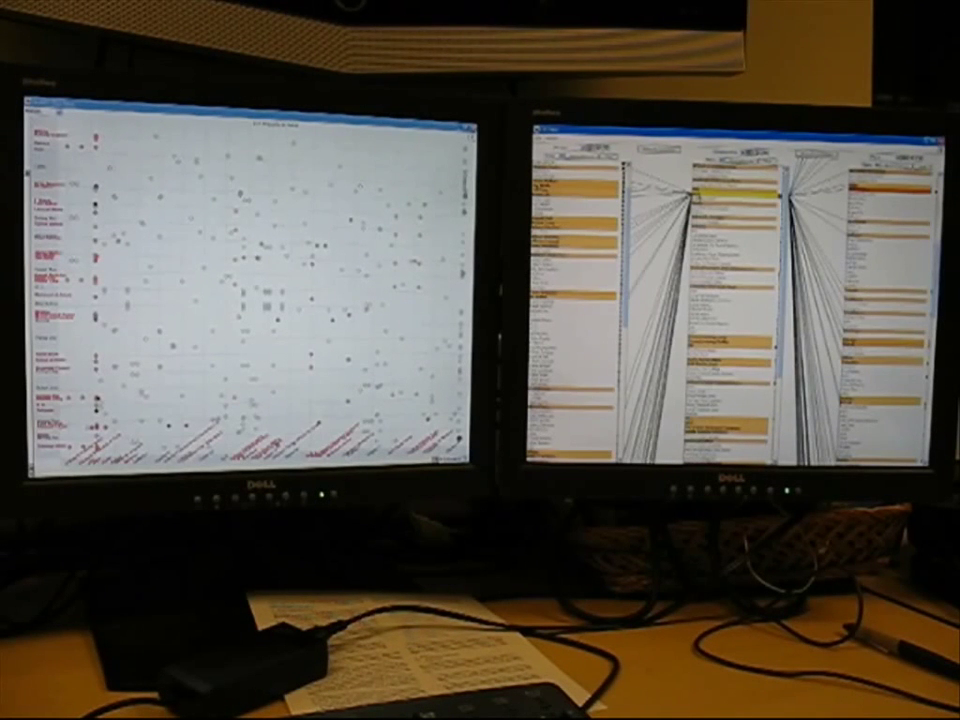
pyautogui.click(735, 204)
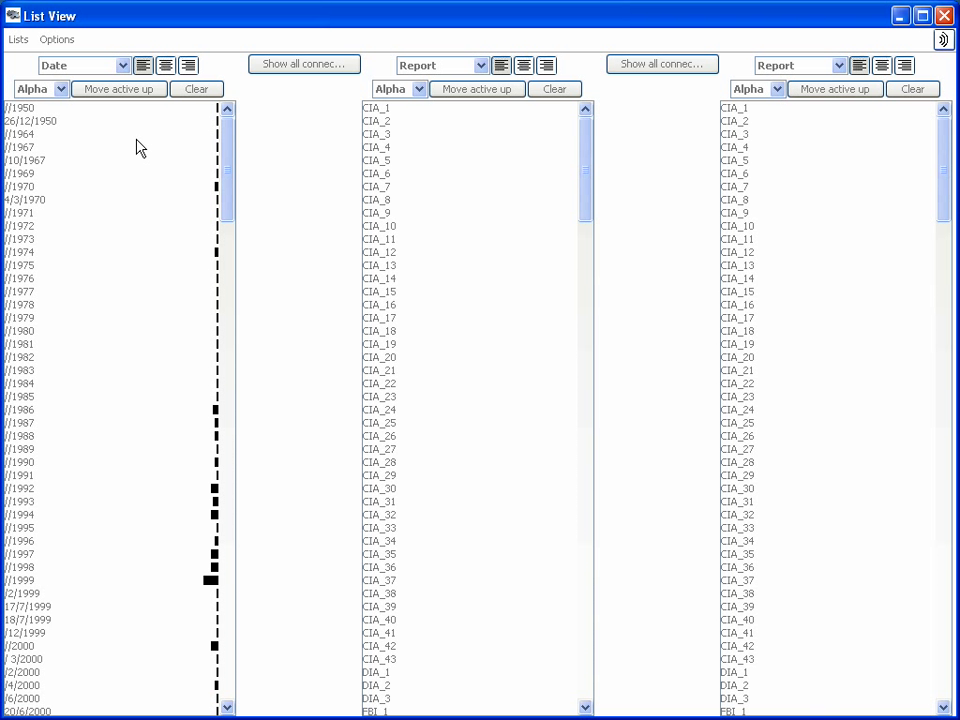
# - Show people sorted by frequency in the first list of the List View, and select the second person
pyautogui.click(118, 66)
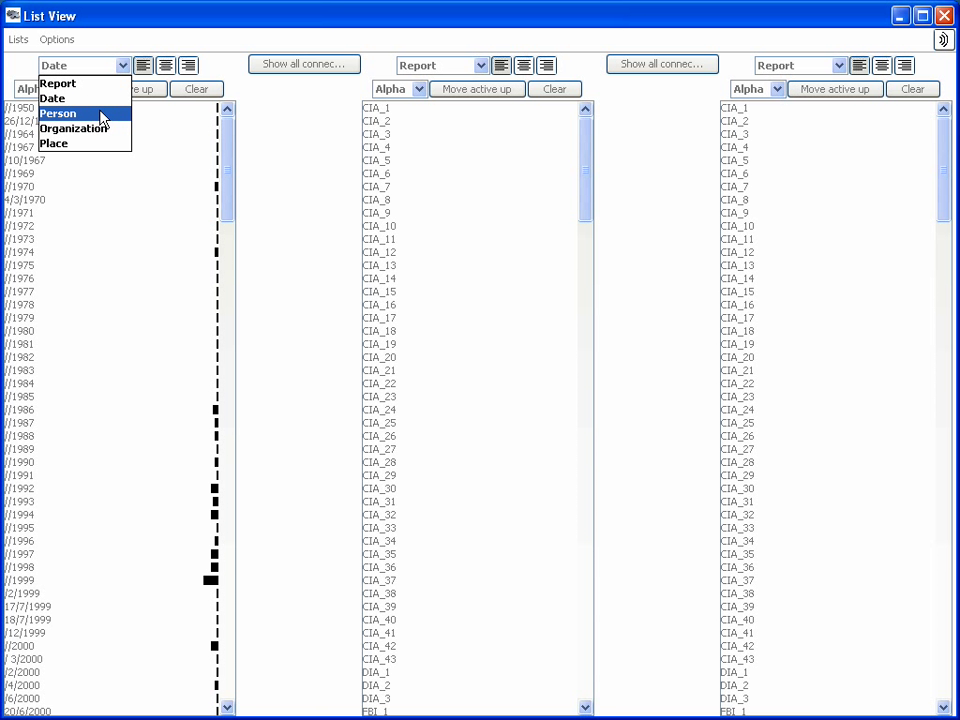
pyautogui.click(103, 115)
pyautogui.click(45, 89)
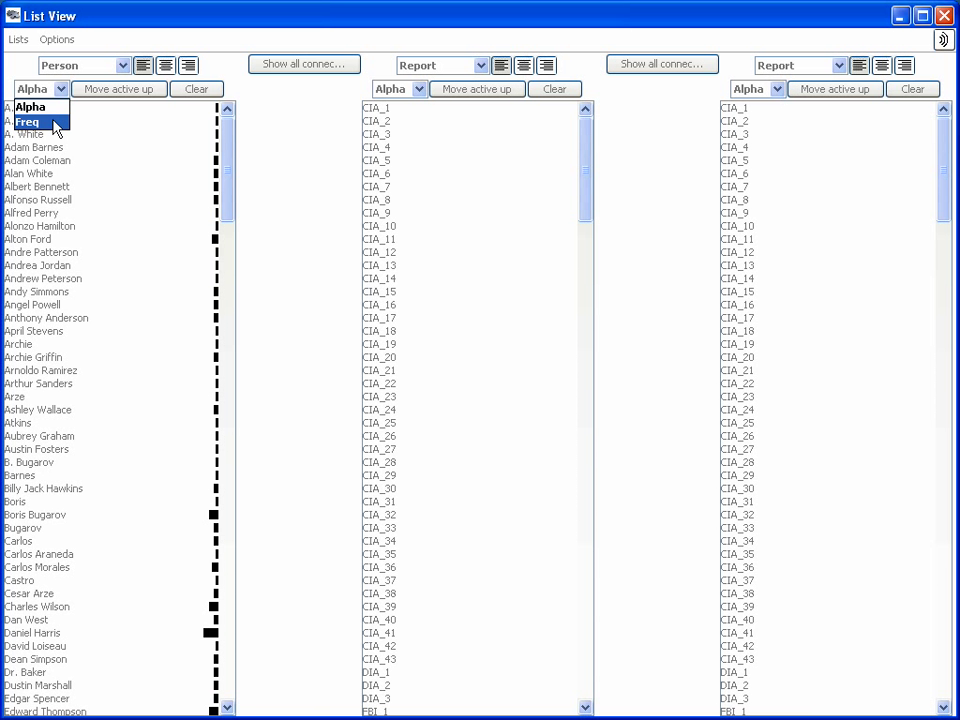
pyautogui.click(30, 122)
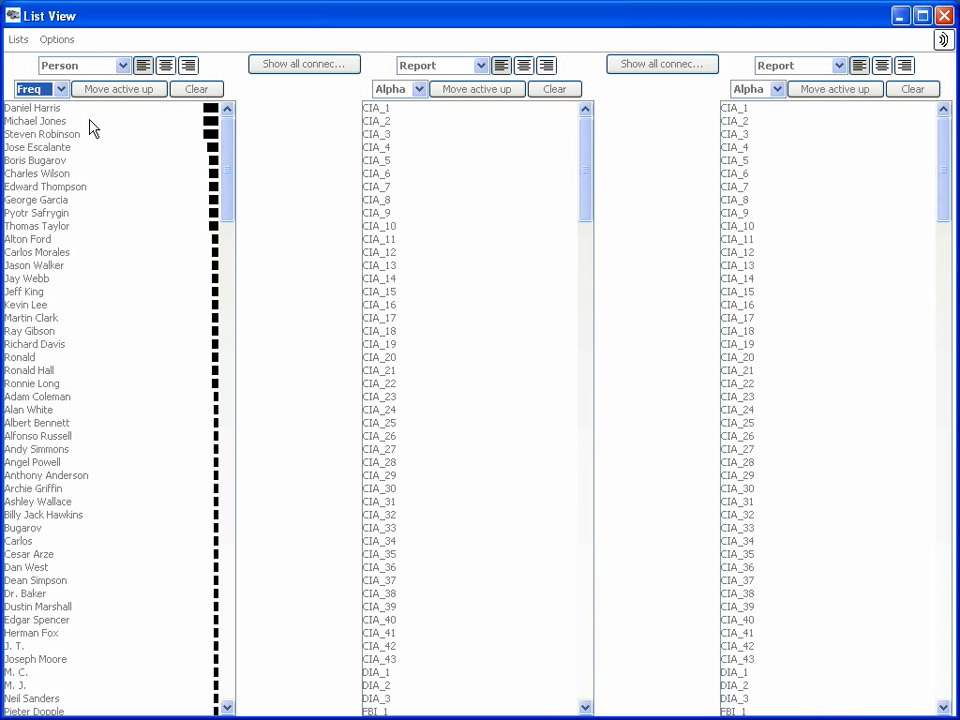
pyautogui.click(90, 122)
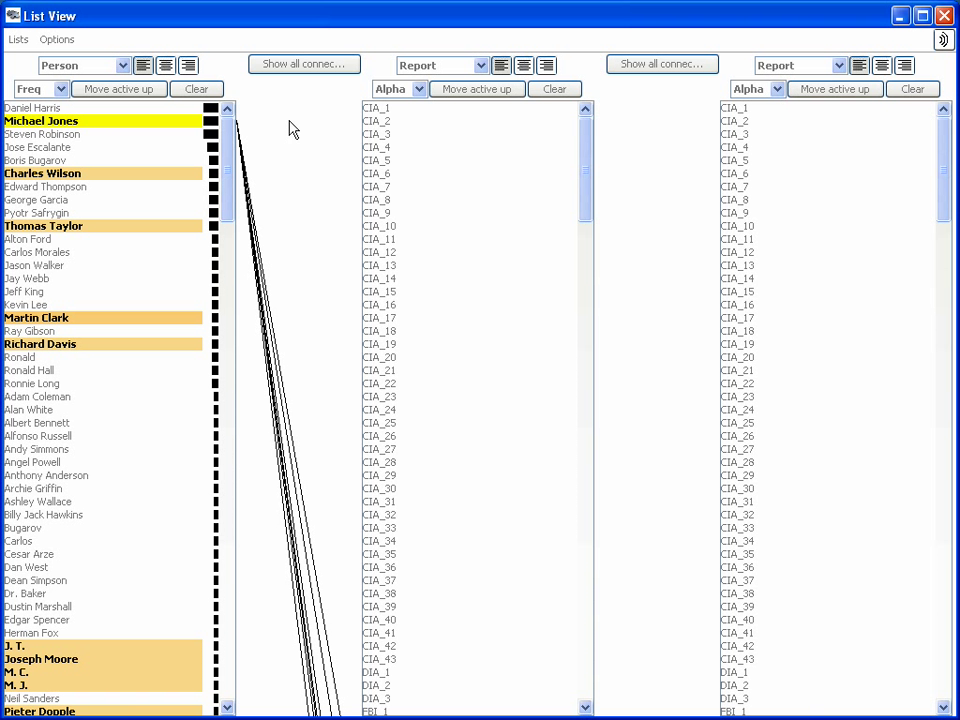
# - Show people in the second list with the active ones moved up, and add the seventh person to the selection
pyautogui.click(481, 66)
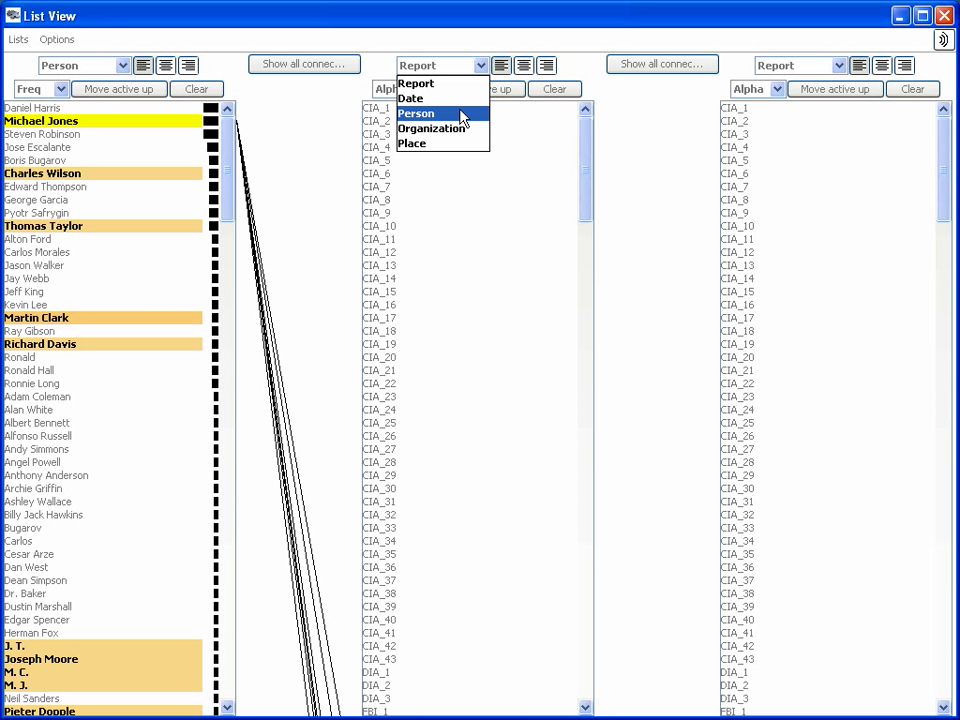
pyautogui.click(463, 114)
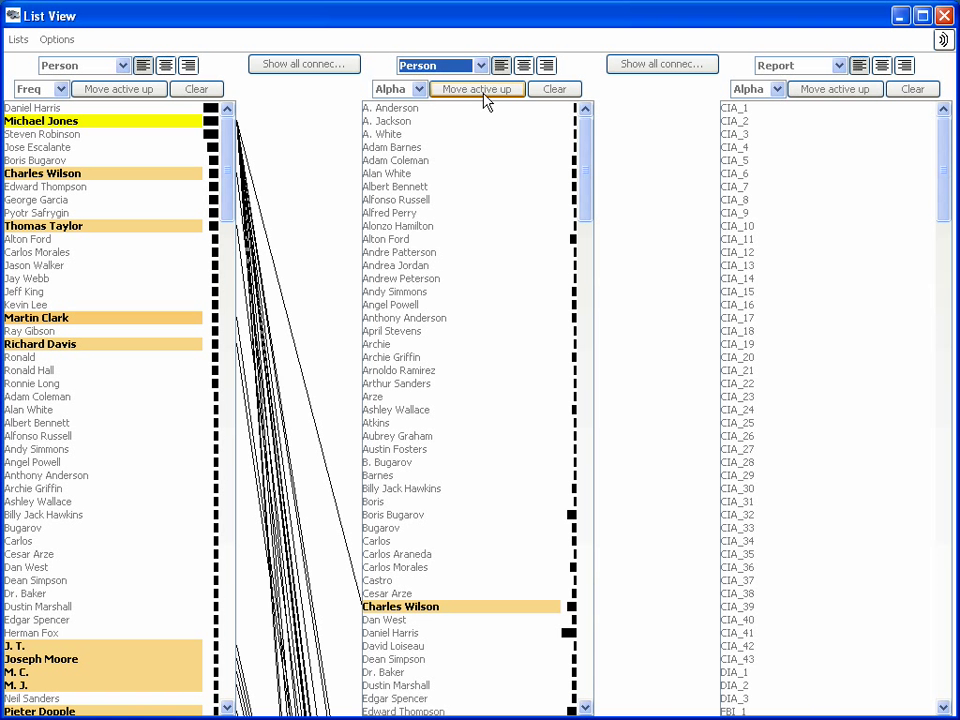
pyautogui.click(476, 89)
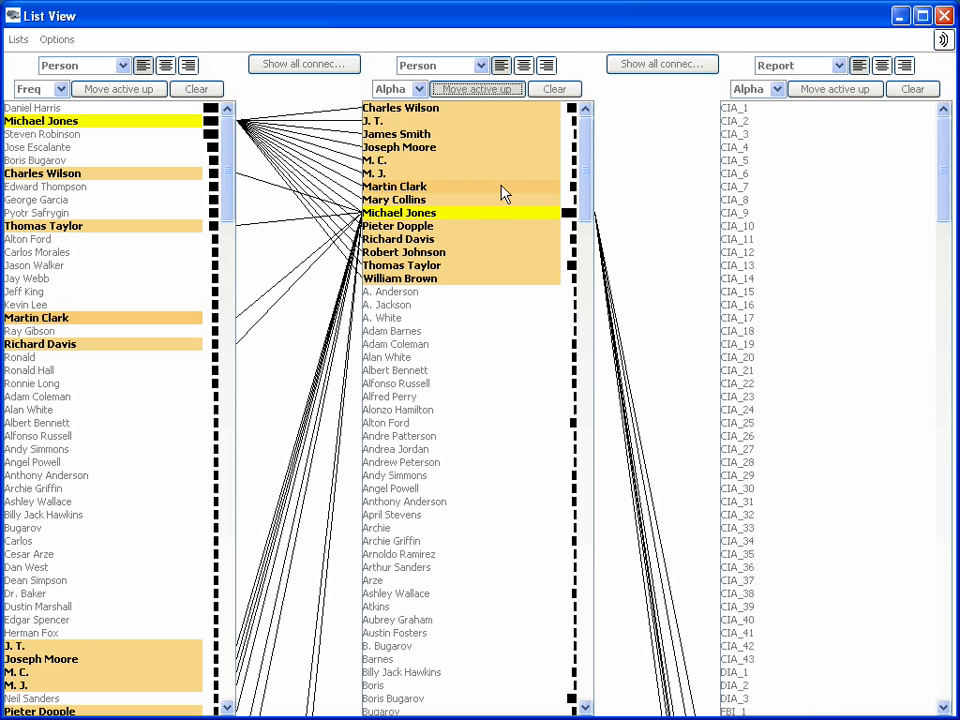
pyautogui.click(444, 189)
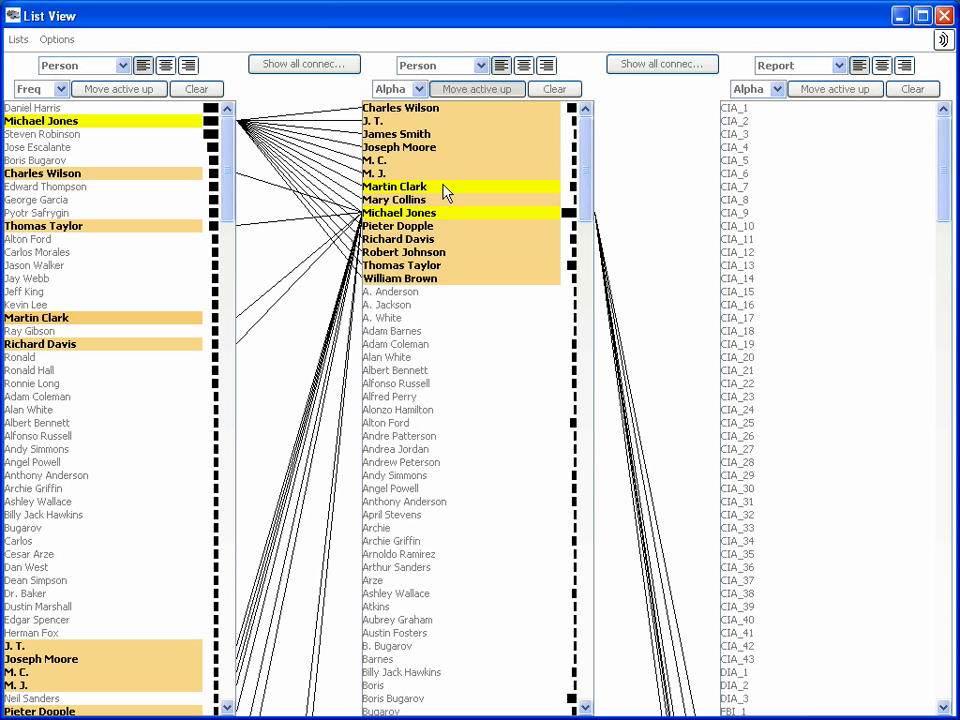
# - Show organizations in the third list and move the active ones to the beginning of the list
pyautogui.click(838, 66)
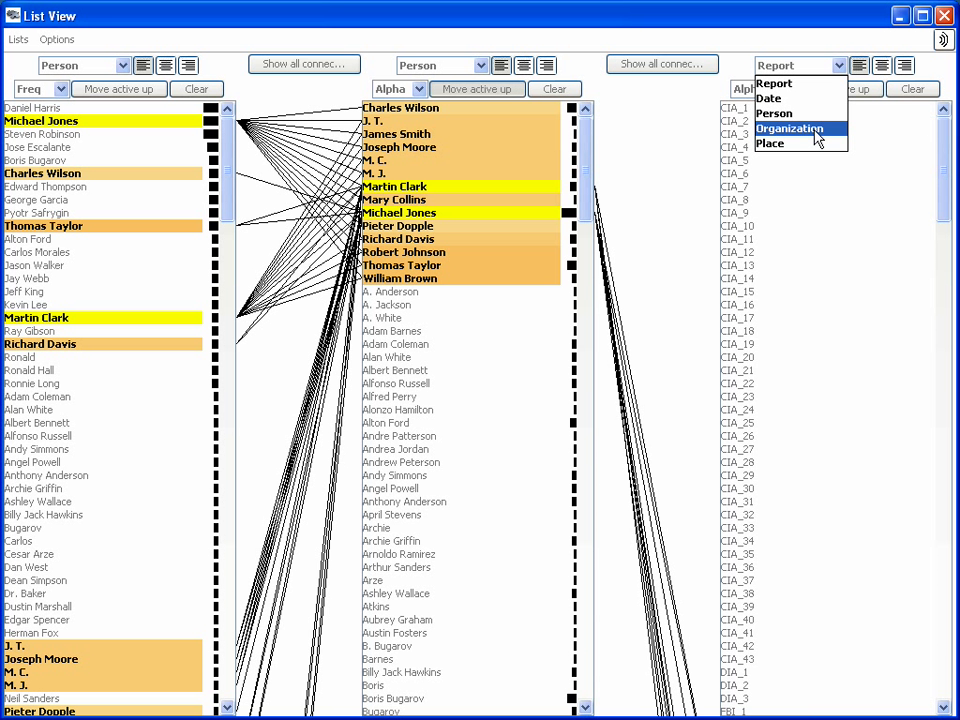
pyautogui.click(805, 129)
pyautogui.click(860, 92)
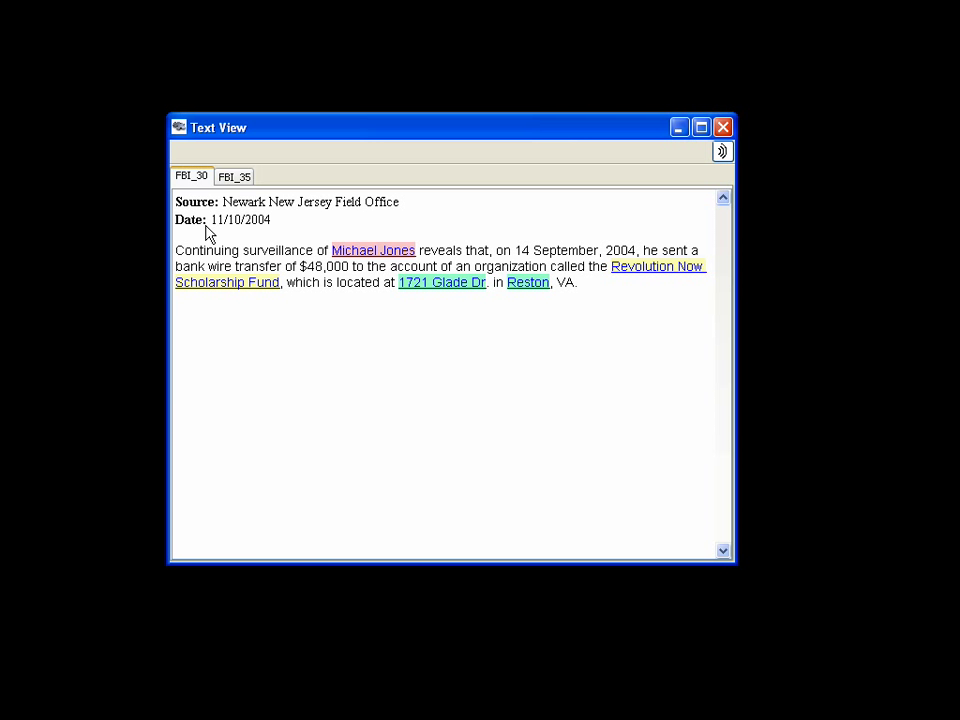
# - Open report FBI_35 in the Text View to read it
pyautogui.click(235, 178)
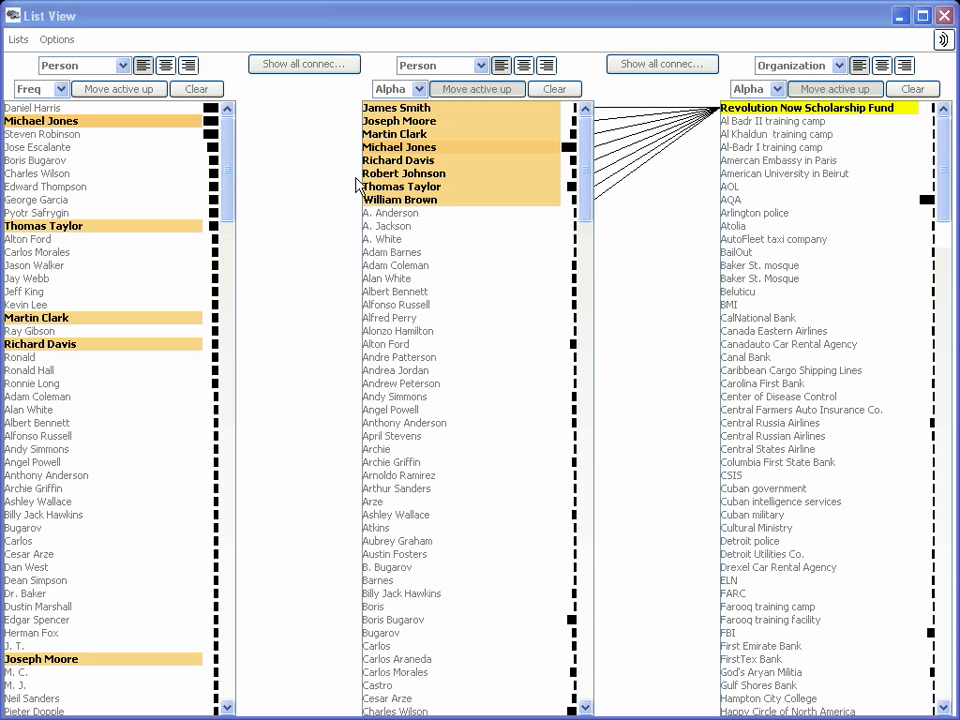
# - Select the third, last and third-from-last highlighted people in the middle list, and clear the organization list's selection
pyautogui.click(404, 138)
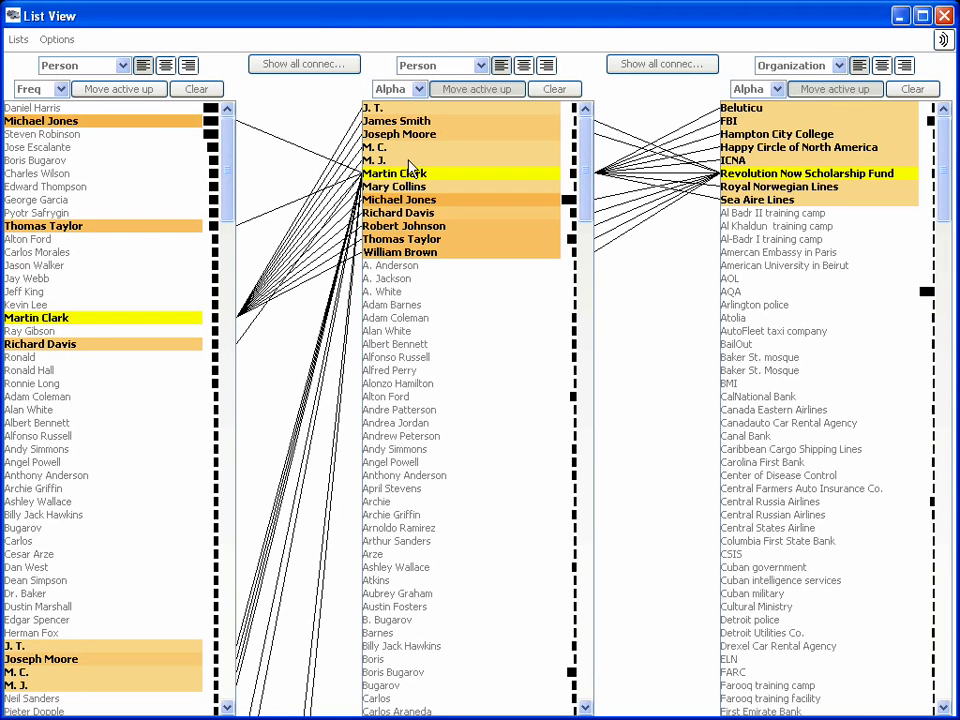
pyautogui.keyDown('ctrl'); pyautogui.click(413, 252); pyautogui.keyUp('ctrl')
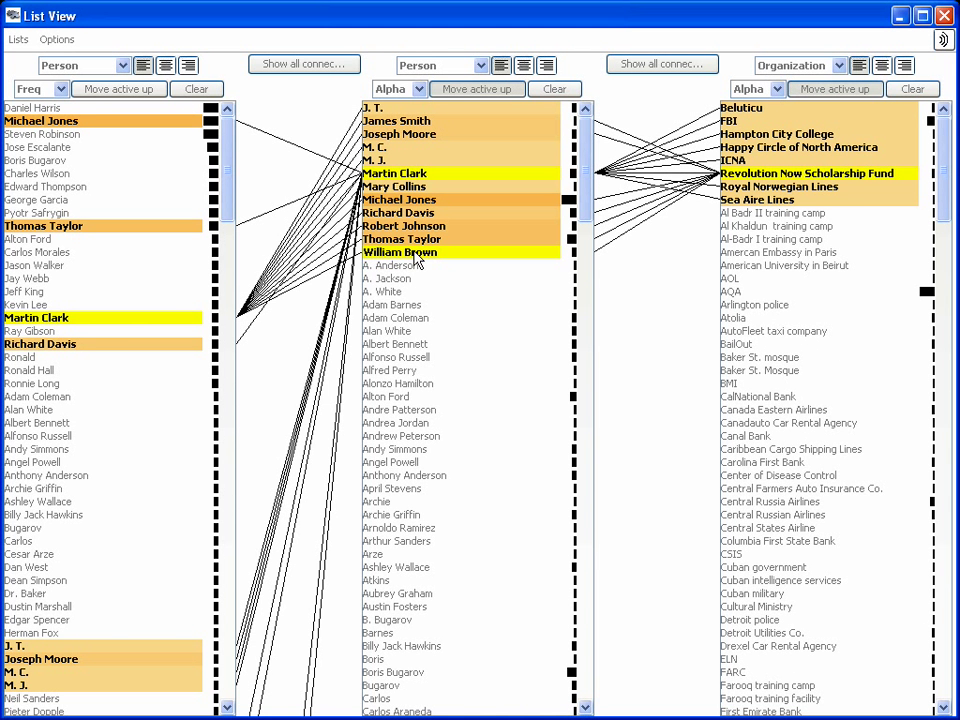
pyautogui.click(915, 91)
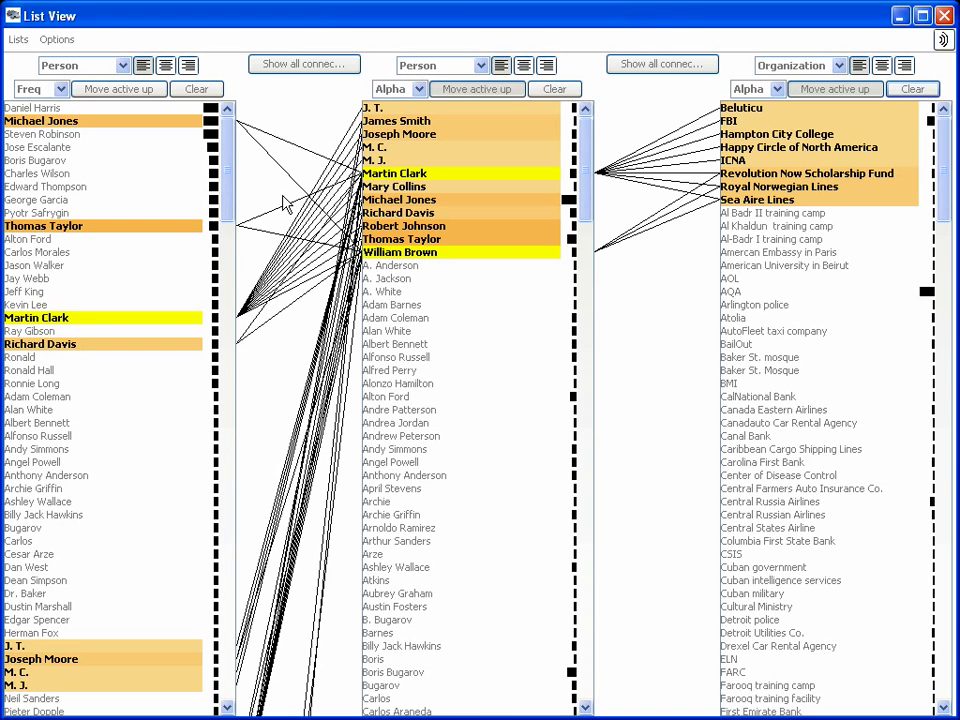
pyautogui.click(400, 226)
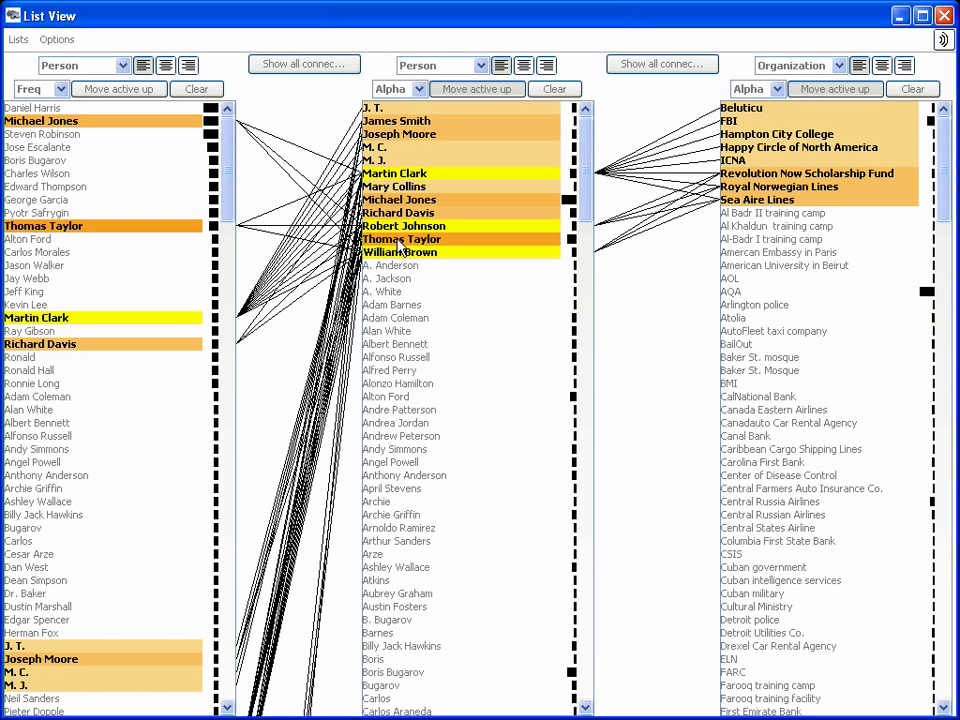
# - Add the second-to-last highlighted person to the middle list's selection, and plot dates instead of organizations against people in the Scatter Plot View
pyautogui.click(400, 240)
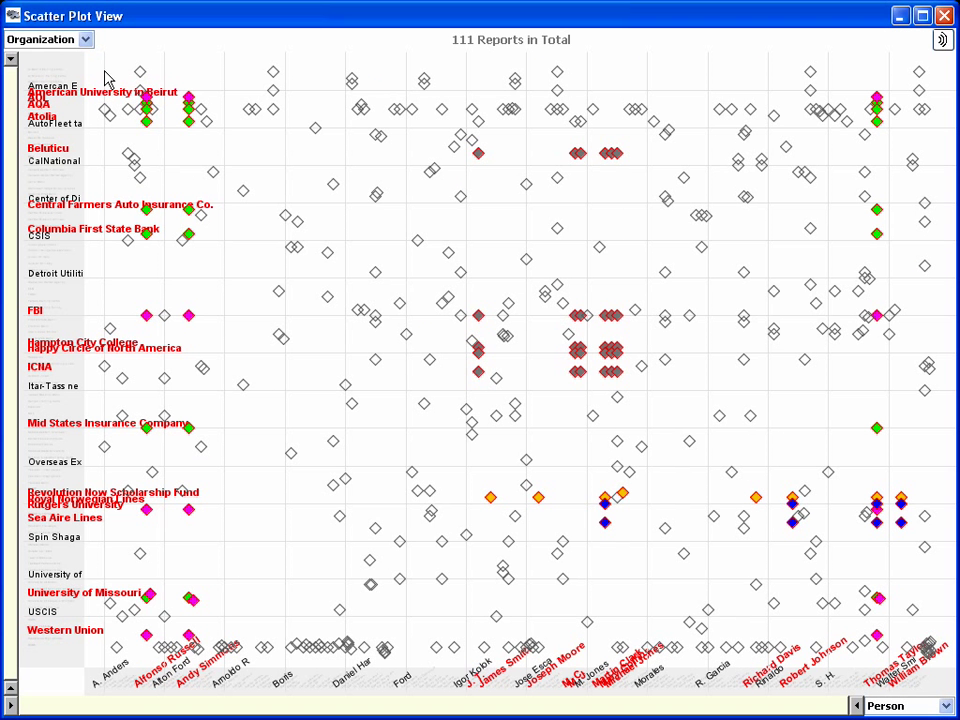
pyautogui.click(86, 39)
pyautogui.click(58, 73)
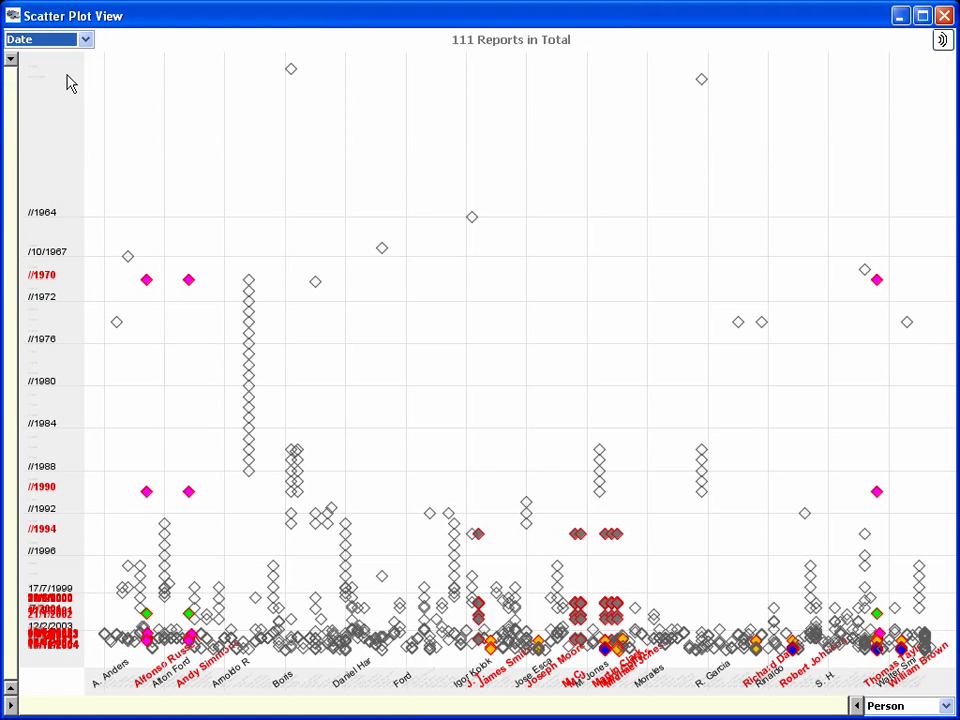
# - Narrow the scatter plot to dates from 14/9/2004 onward and the second half of the people, and stop it listening to other views
pyautogui.moveTo(20, 247); pyautogui.dragTo(14, 567)
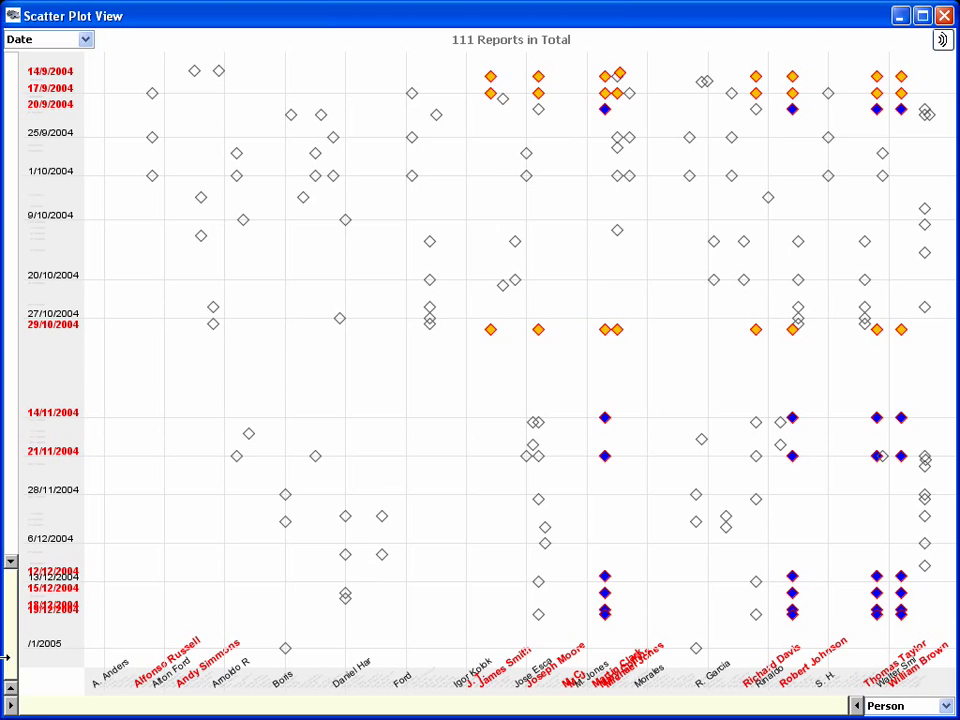
pyautogui.moveTo(85, 705); pyautogui.dragTo(520, 706)
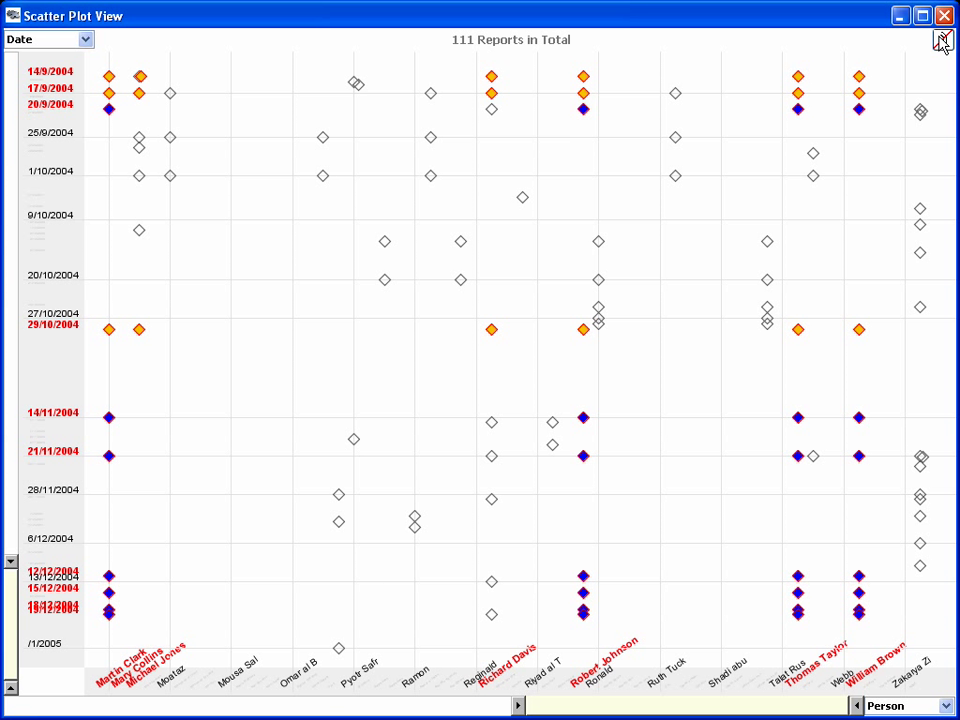
pyautogui.click(941, 41)
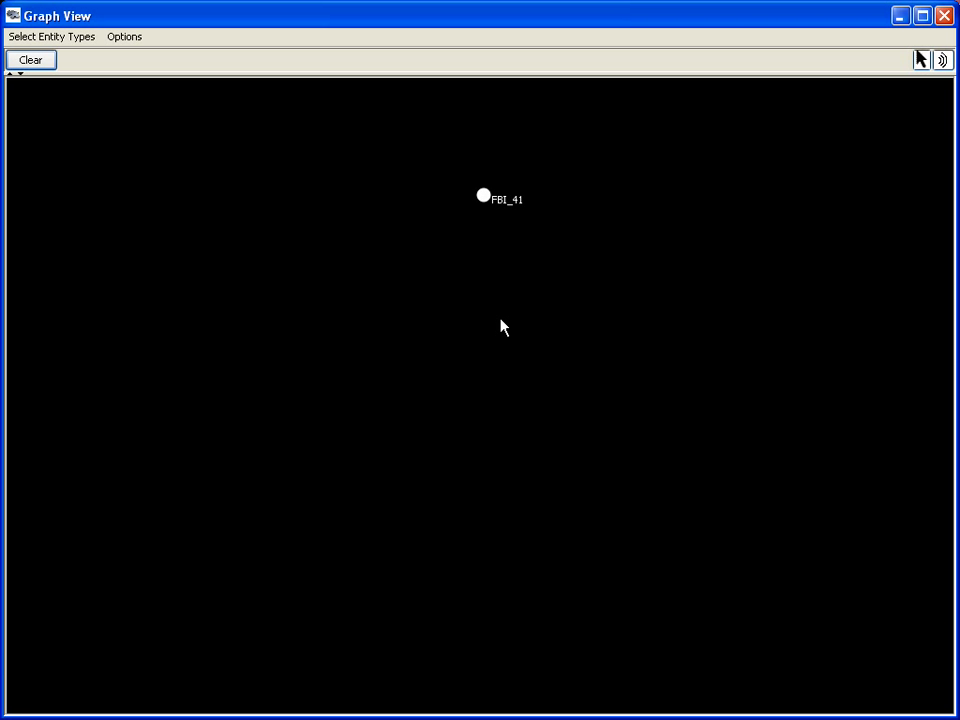
# - Expand report FBI_41 in the Graph View to show its entities, and hide the Date entities
pyautogui.doubleClick(485, 198)
pyautogui.click(30, 37)
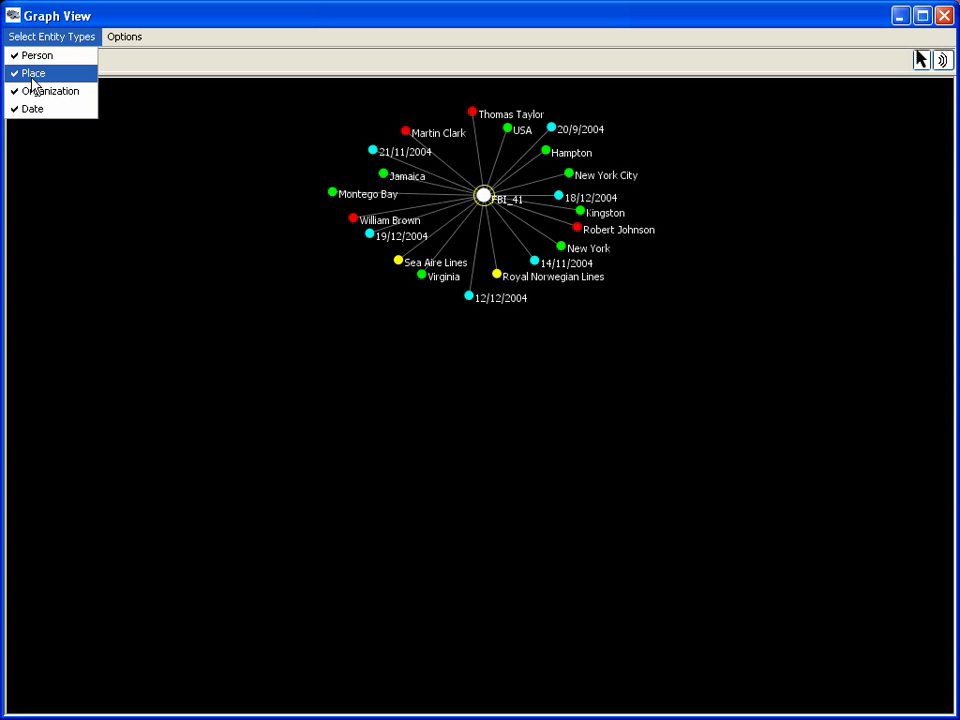
pyautogui.click(32, 108)
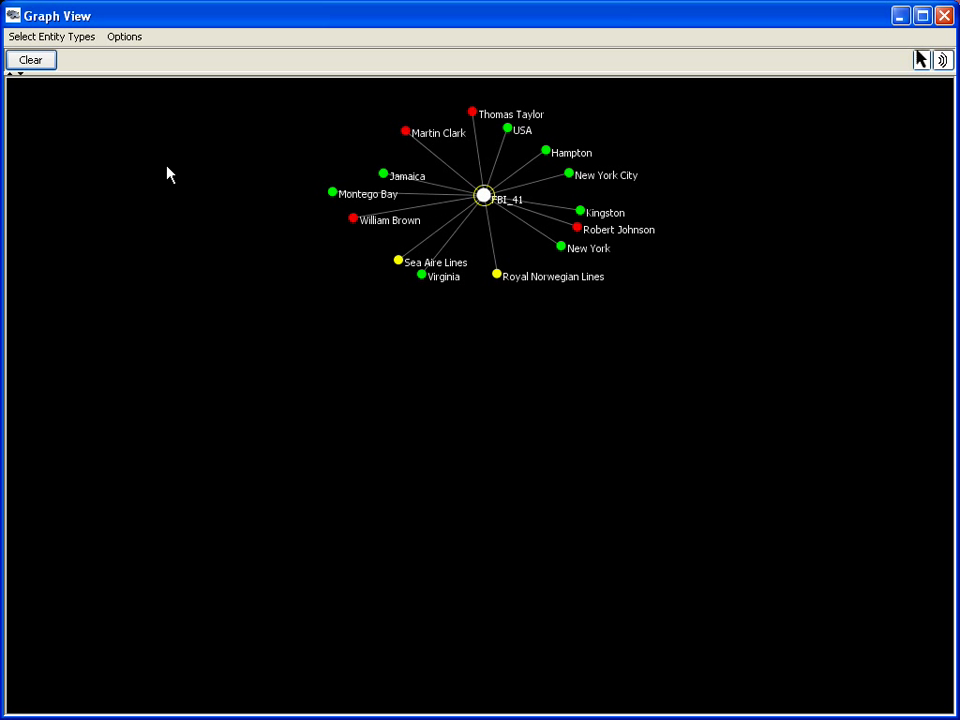
# - Move Kingston and Montego Bay well apart below the FBI_41 cluster and expand both places to show their connected reports
pyautogui.moveTo(590, 221); pyautogui.dragTo(647, 446)
pyautogui.doubleClick(645, 445)
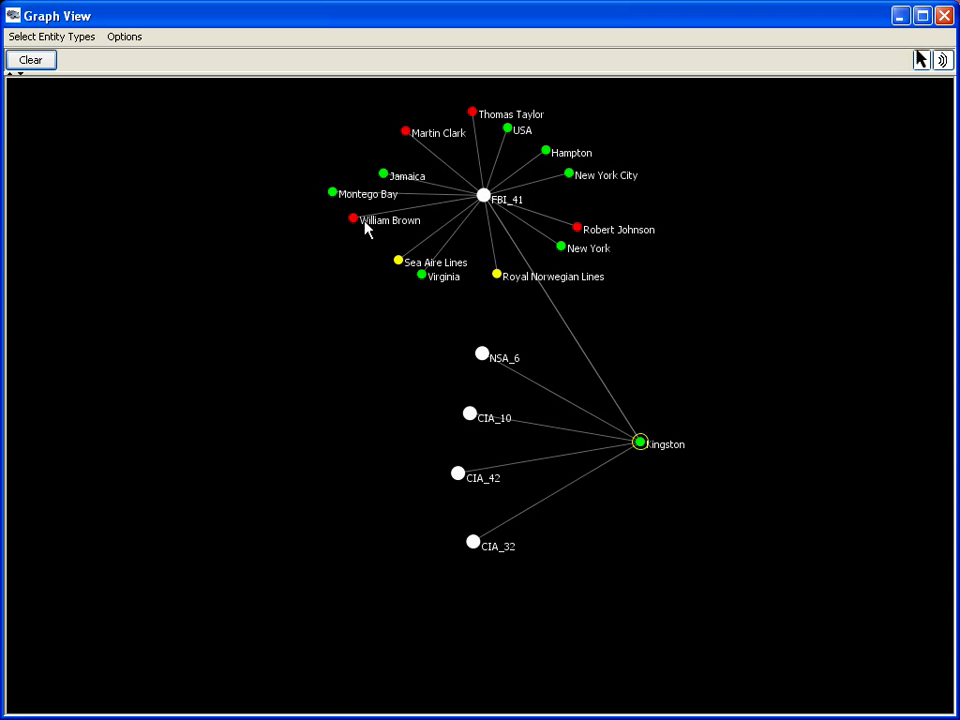
pyautogui.moveTo(332, 194); pyautogui.dragTo(196, 410)
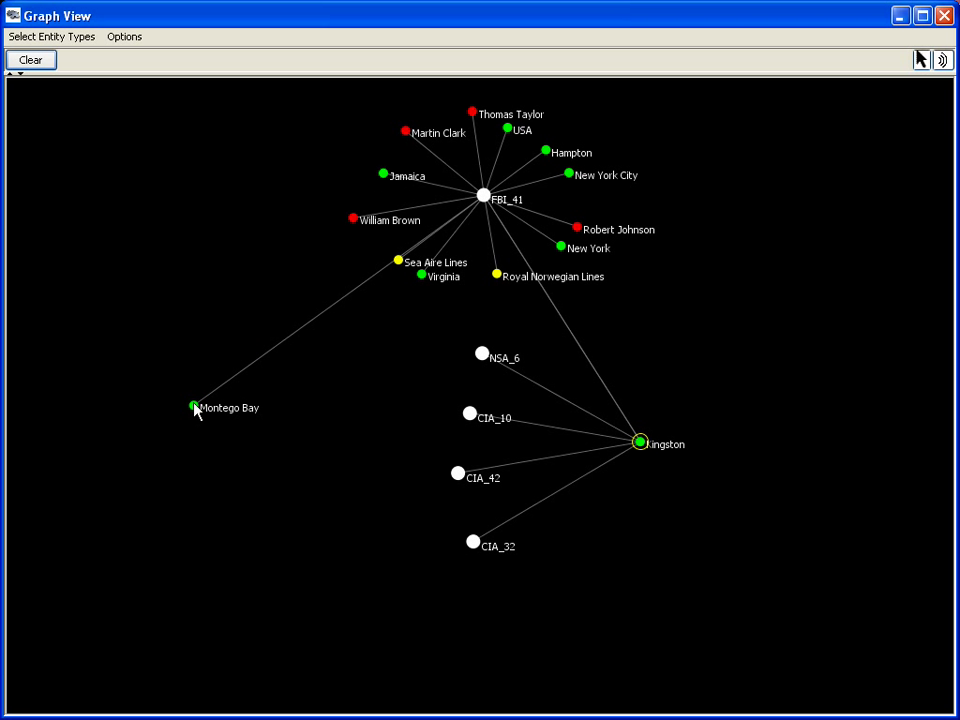
pyautogui.doubleClick(194, 407)
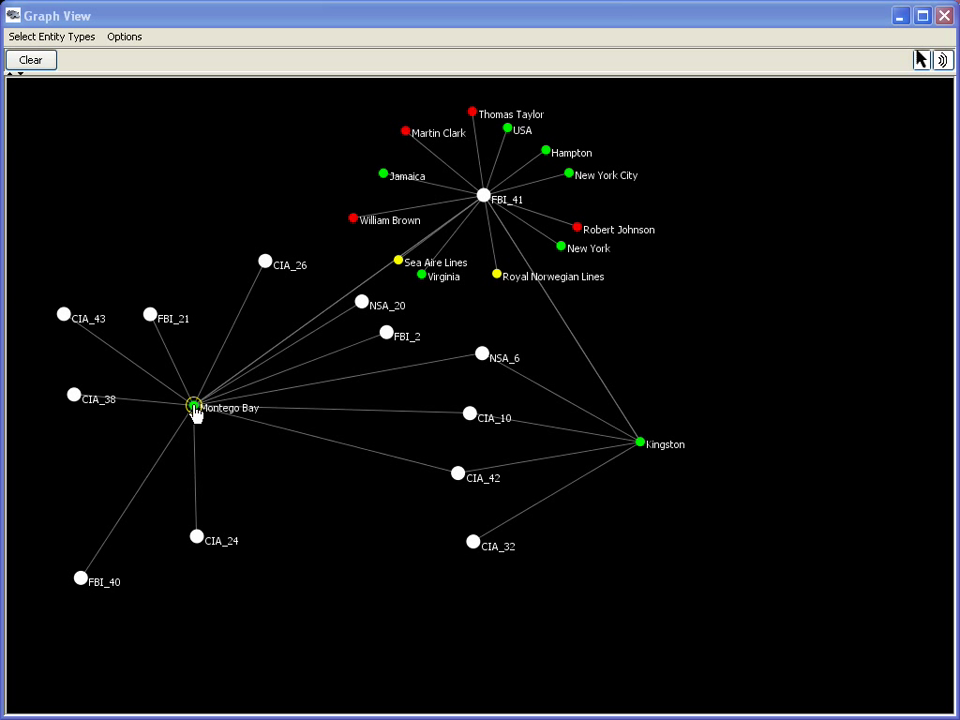
# - Select the reports shared by Montego Bay and Kingston, and read NSA_6, CIA_42 and CIA_10 in the Text View
pyautogui.click(481, 355)
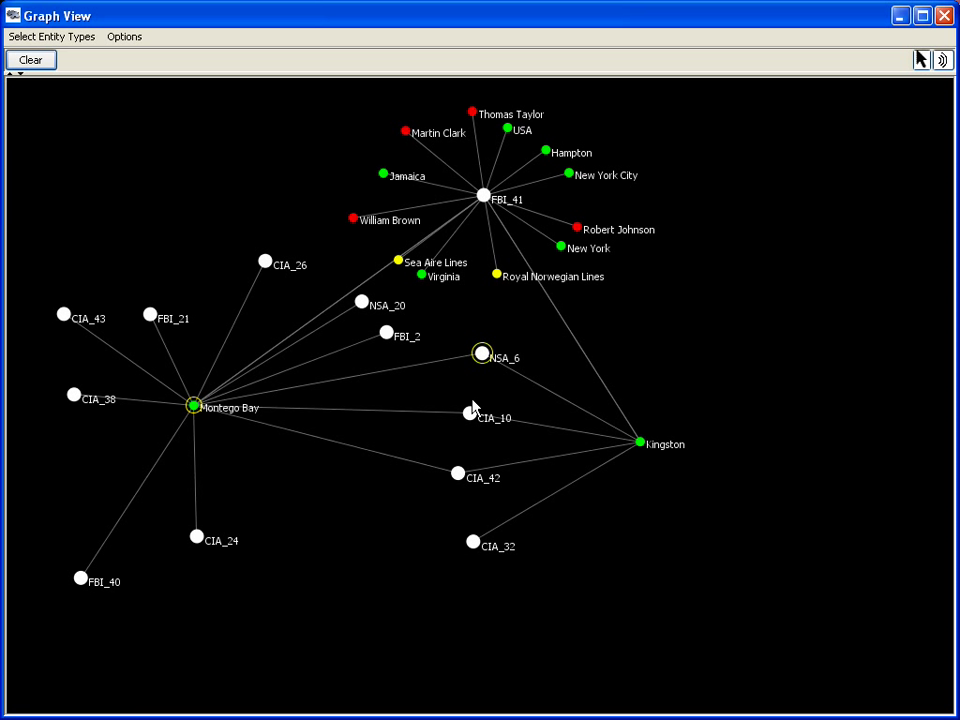
pyautogui.keyDown('shift'); pyautogui.click(469, 413); pyautogui.keyUp('shift')
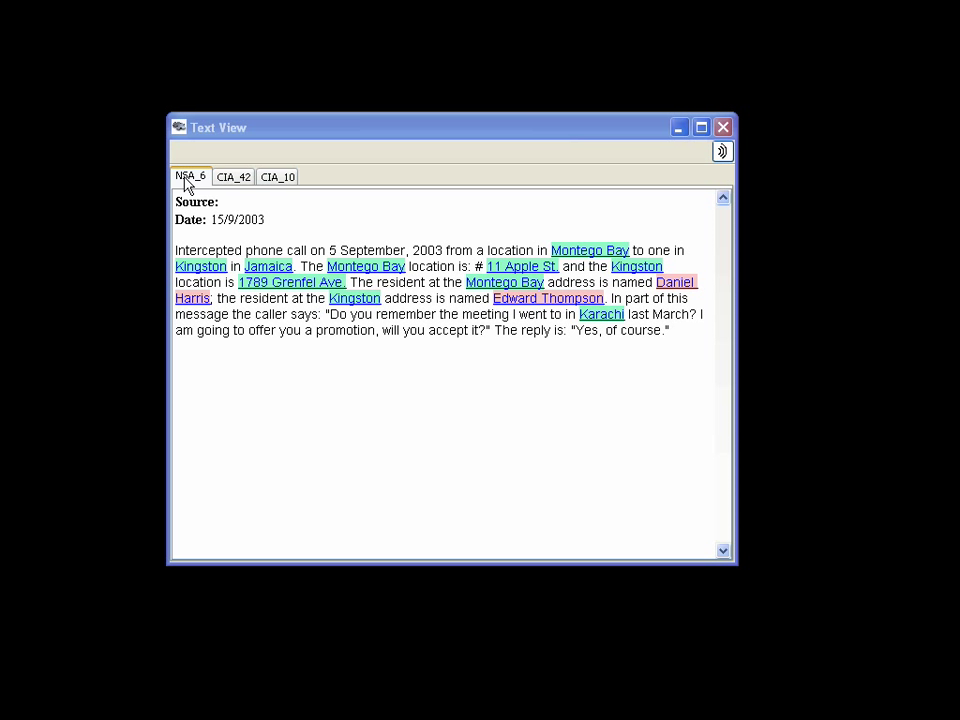
pyautogui.click(238, 184)
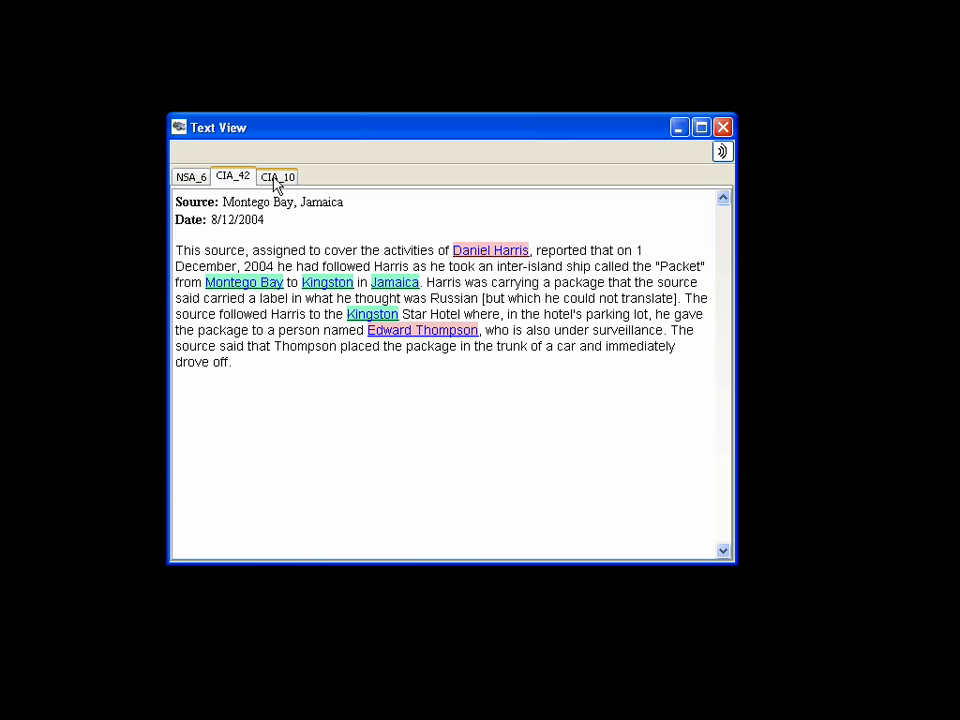
pyautogui.click(277, 180)
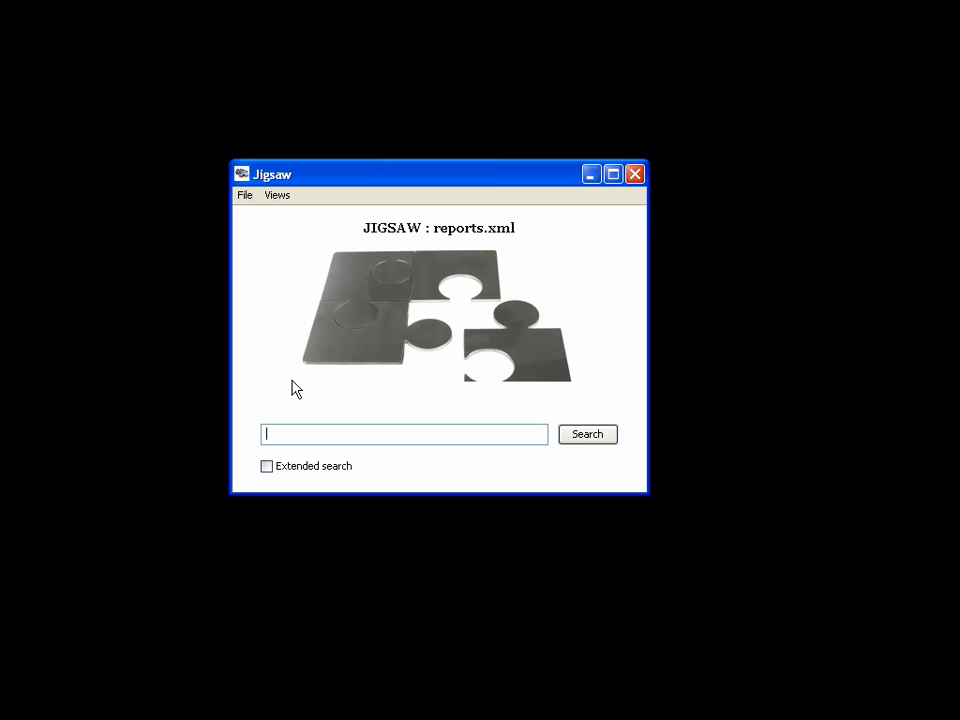
# - Search for the surname of the person followed in report CIA_42, and expand that person's node in the Graph View
pyautogui.write('Harris')
pyautogui.press('Return')
pyautogui.doubleClick(311, 633)
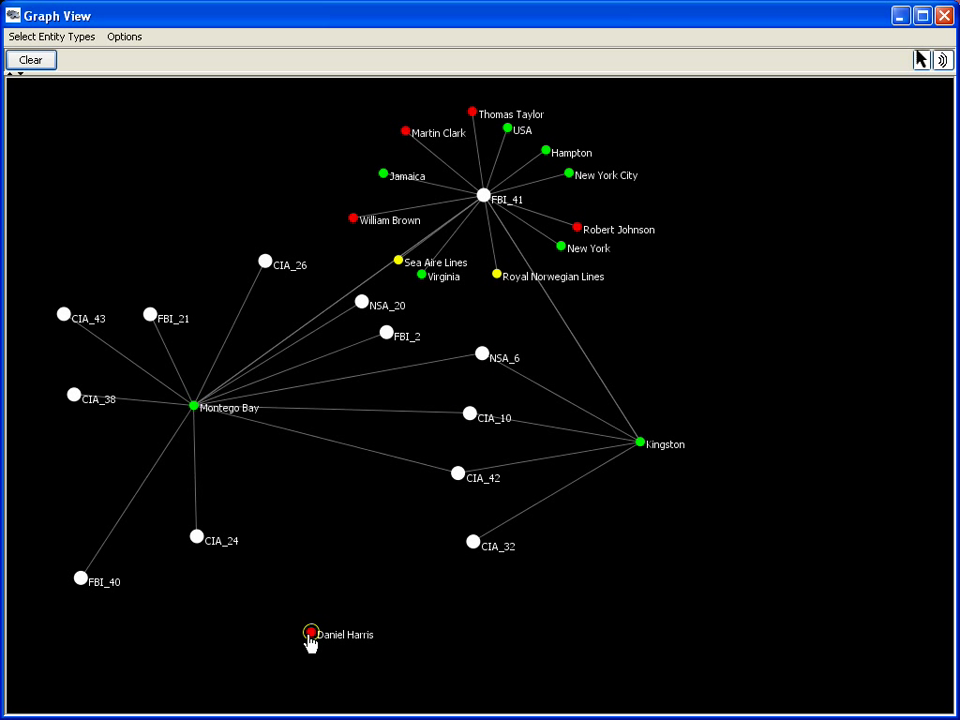